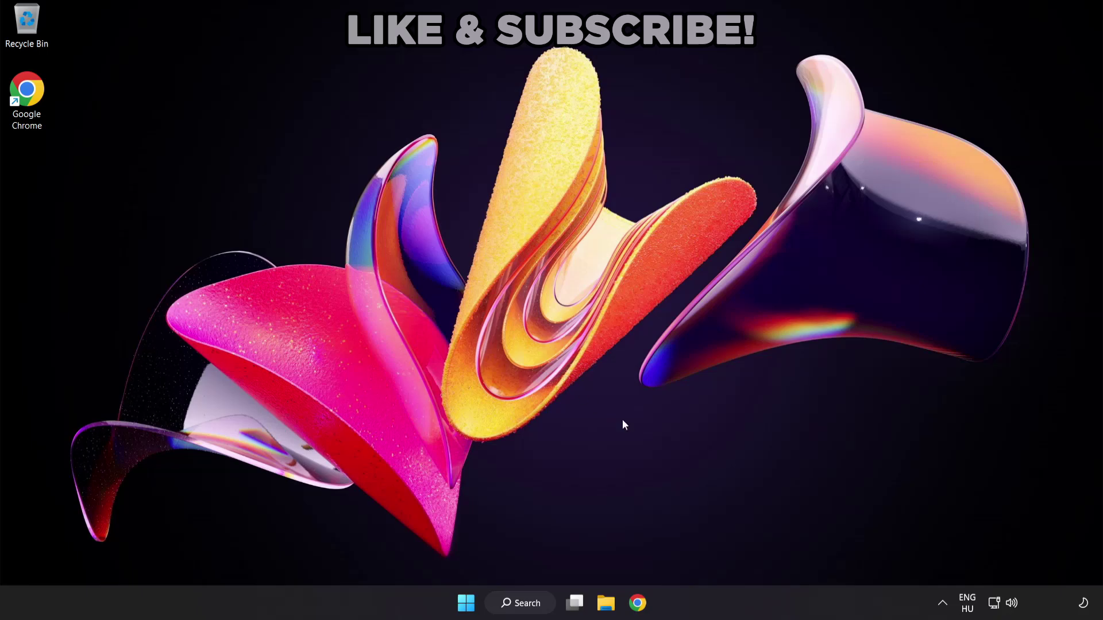
Switch the sound output from CABLE Input to Speakers (High Definition Audio Device) in quick settings
click(1012, 606)
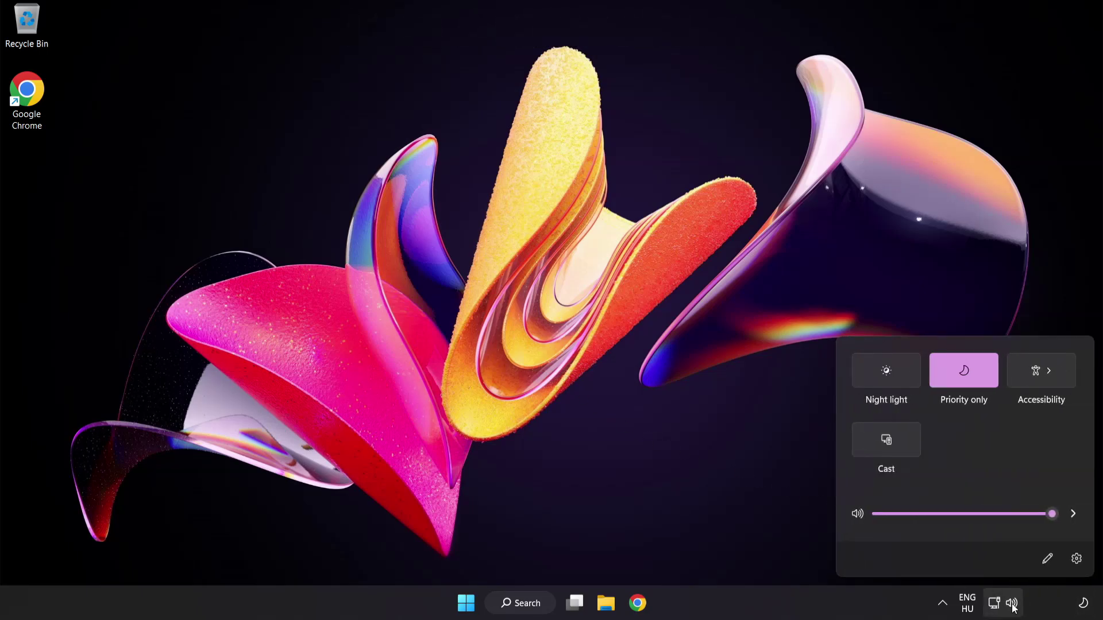
click(1072, 514)
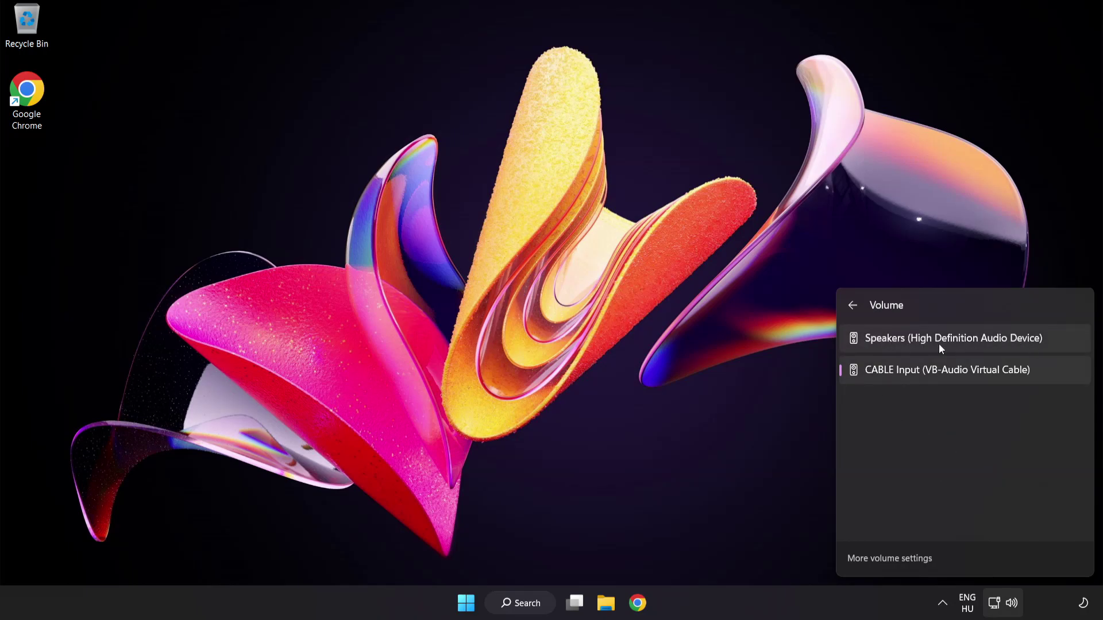
click(1054, 343)
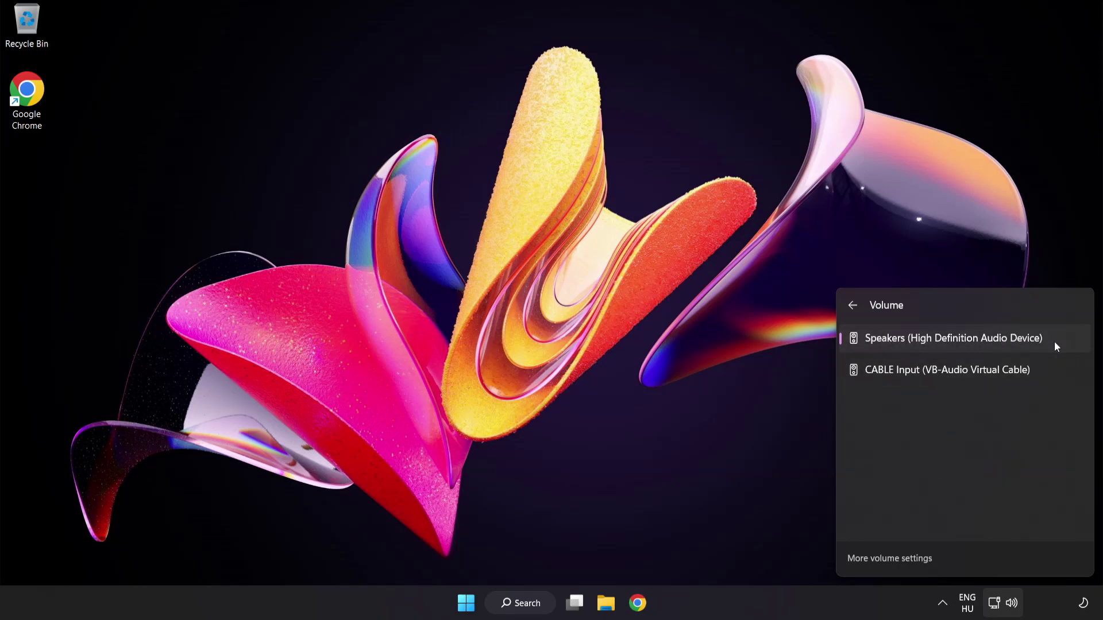
click(526, 305)
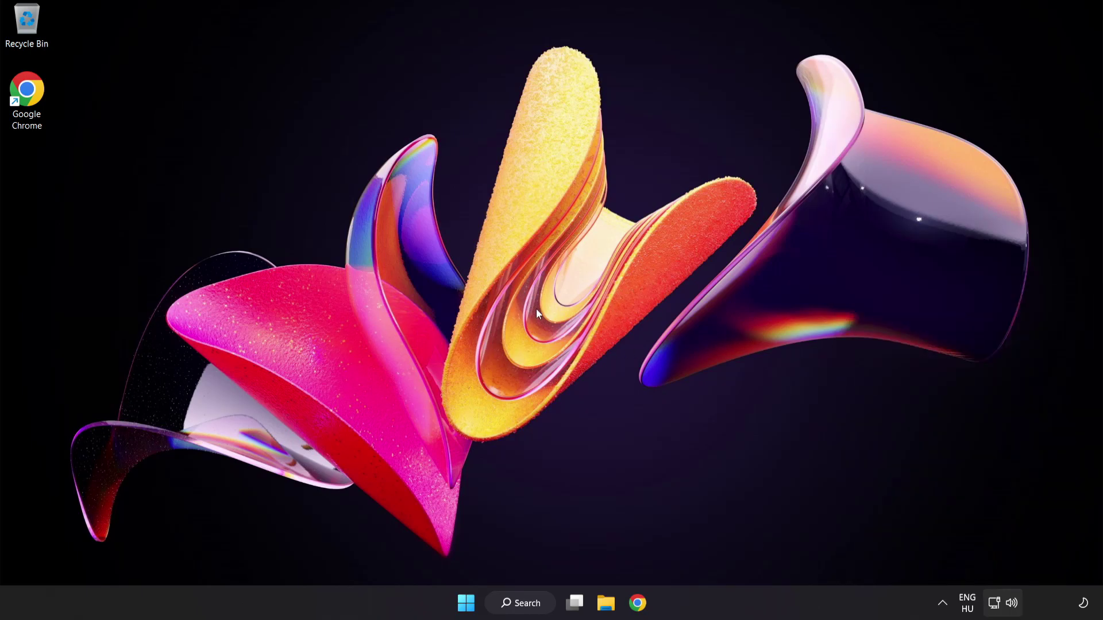
Reset sound devices and app volumes to recommended defaults in the volume mixer, then close Settings
right_click(1012, 604)
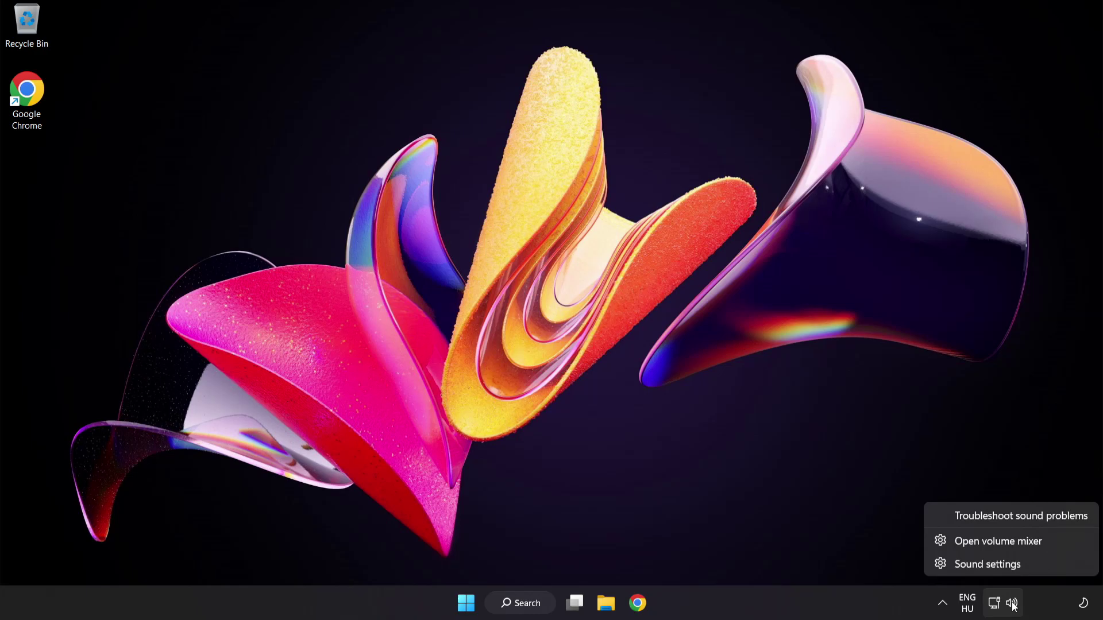
click(1060, 547)
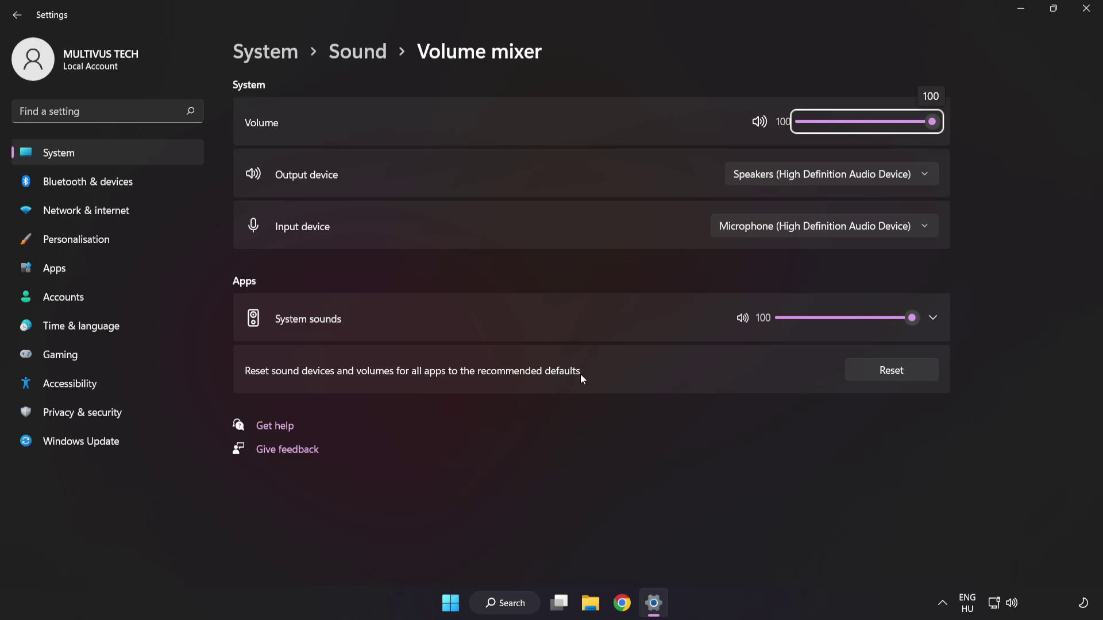
click(914, 378)
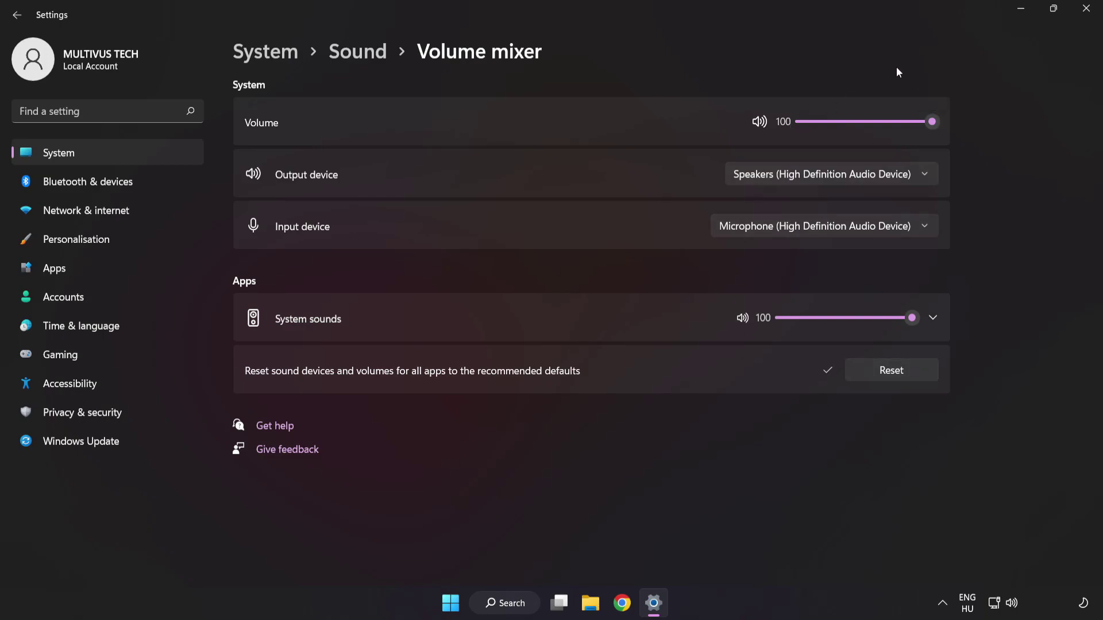
click(1087, 11)
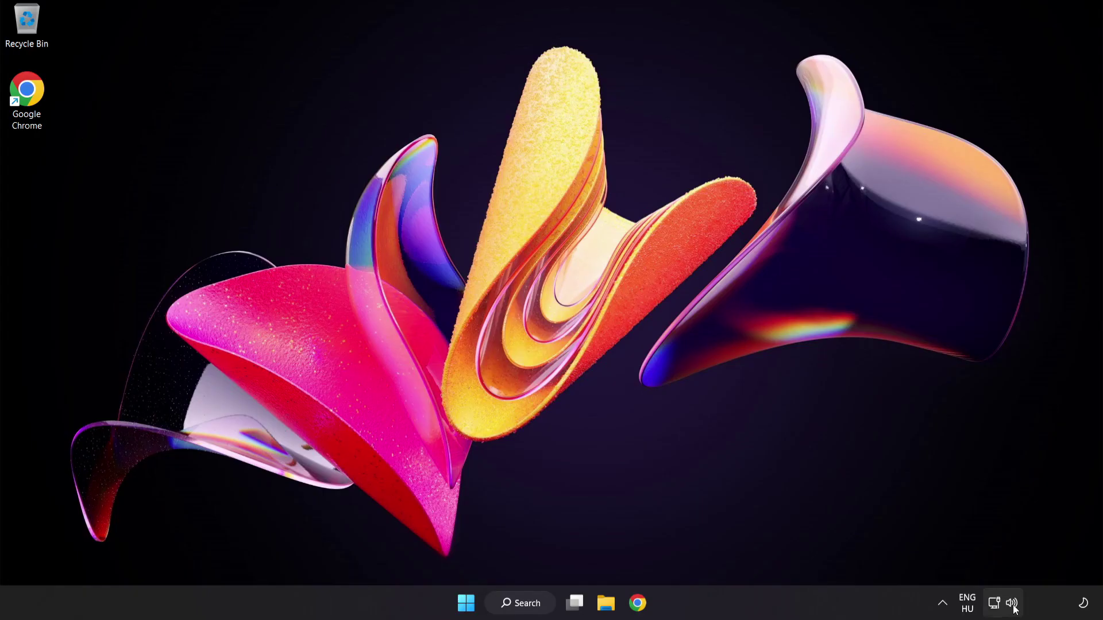
Open the System › Sound settings page, leave output volume at 100, and scroll down to More sound settings
right_click(1013, 604)
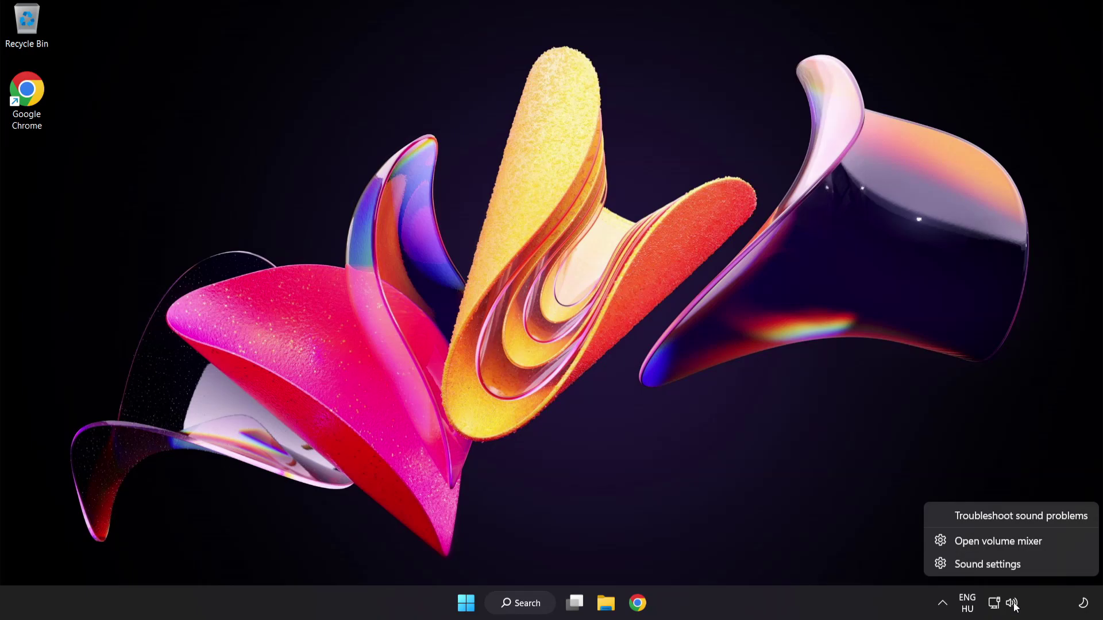
click(1024, 566)
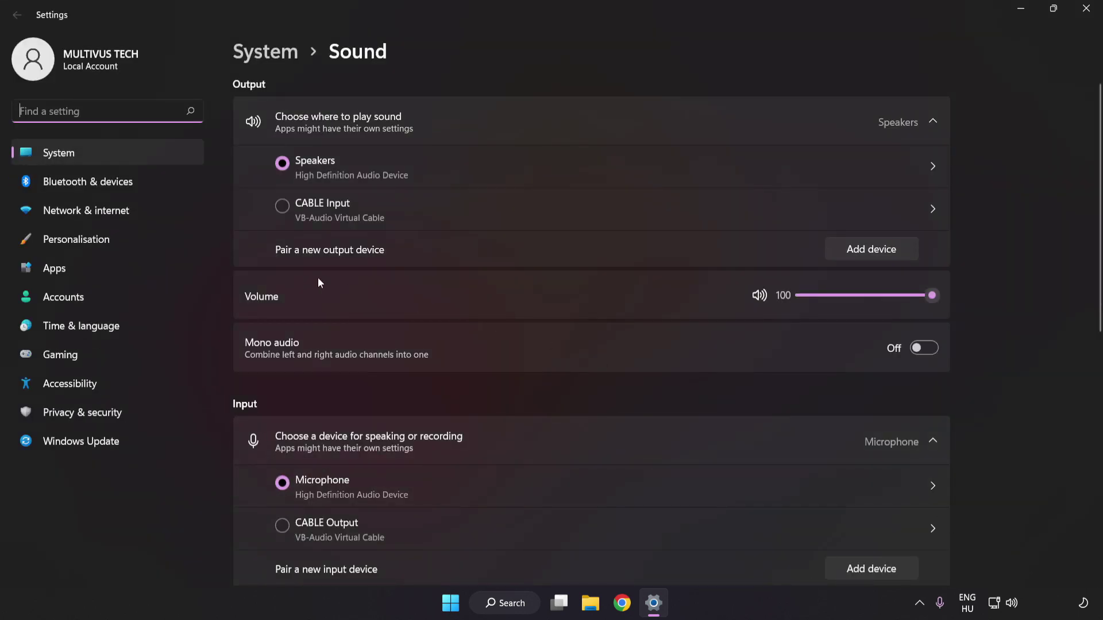
drag(921, 303, 1035, 300)
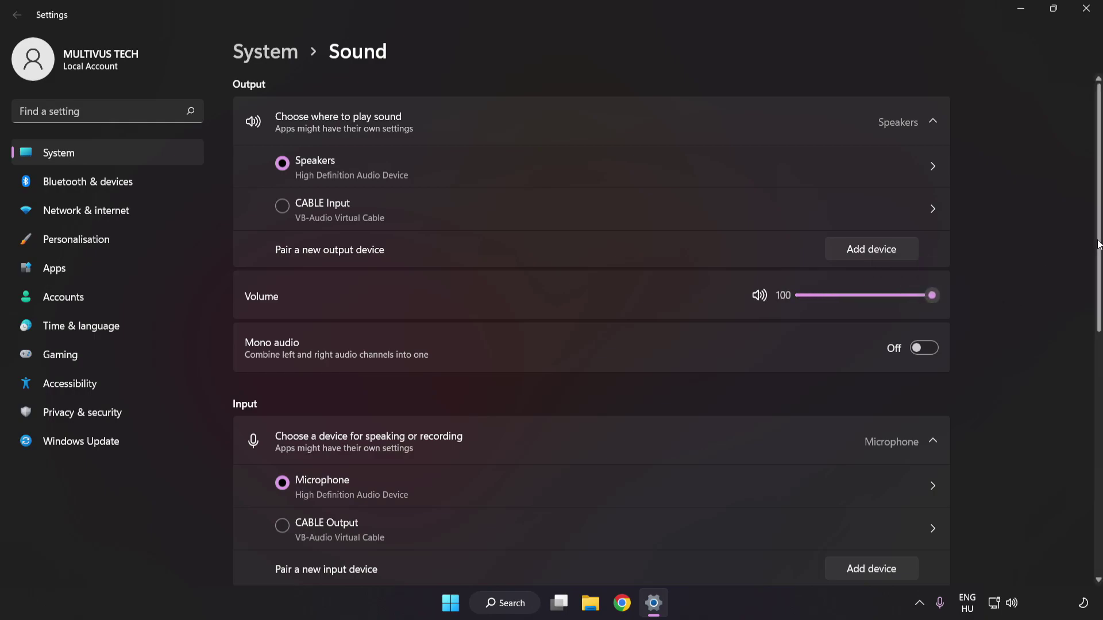
scroll(1084, 385, down, 5)
scroll(1085, 386, down, 3)
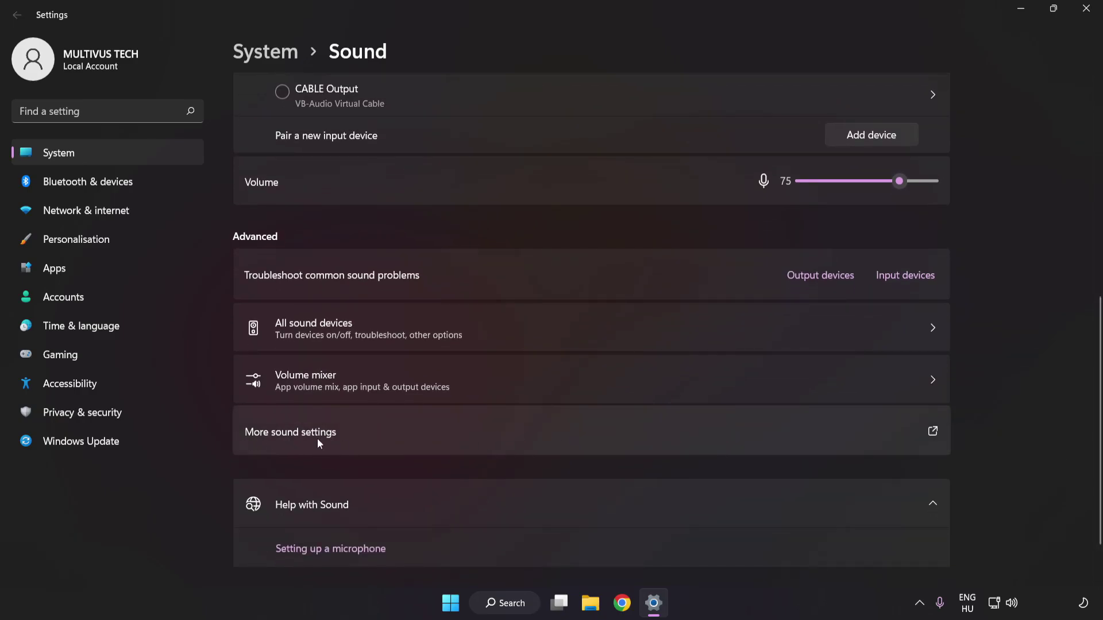
In the classic Sound dialog, disable the CABLE Input playback device and select Speakers
click(508, 430)
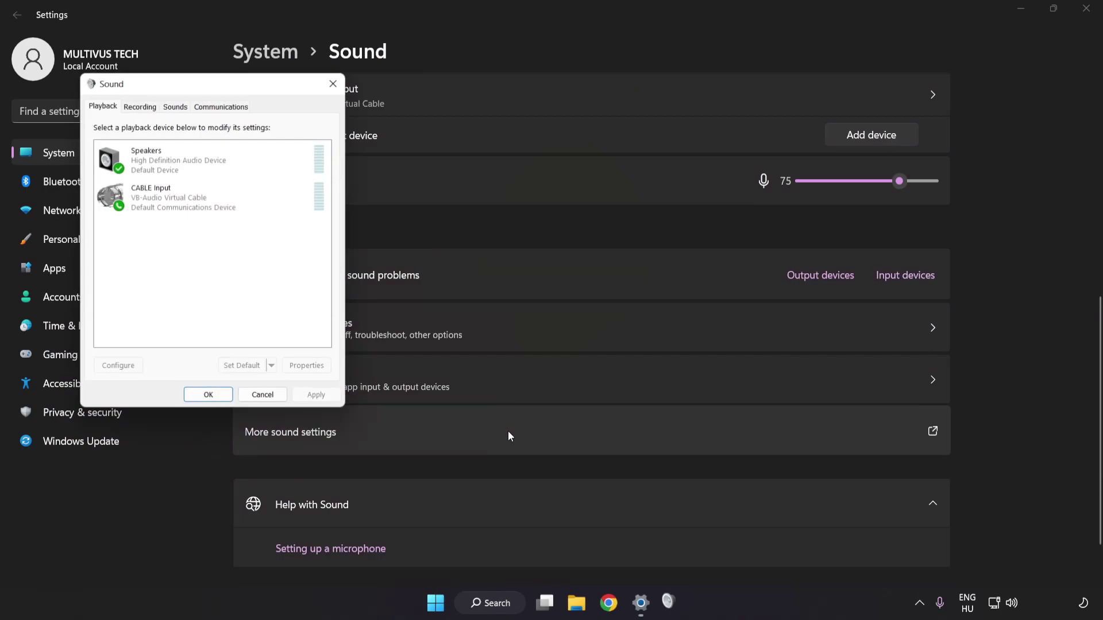
drag(217, 88, 551, 159)
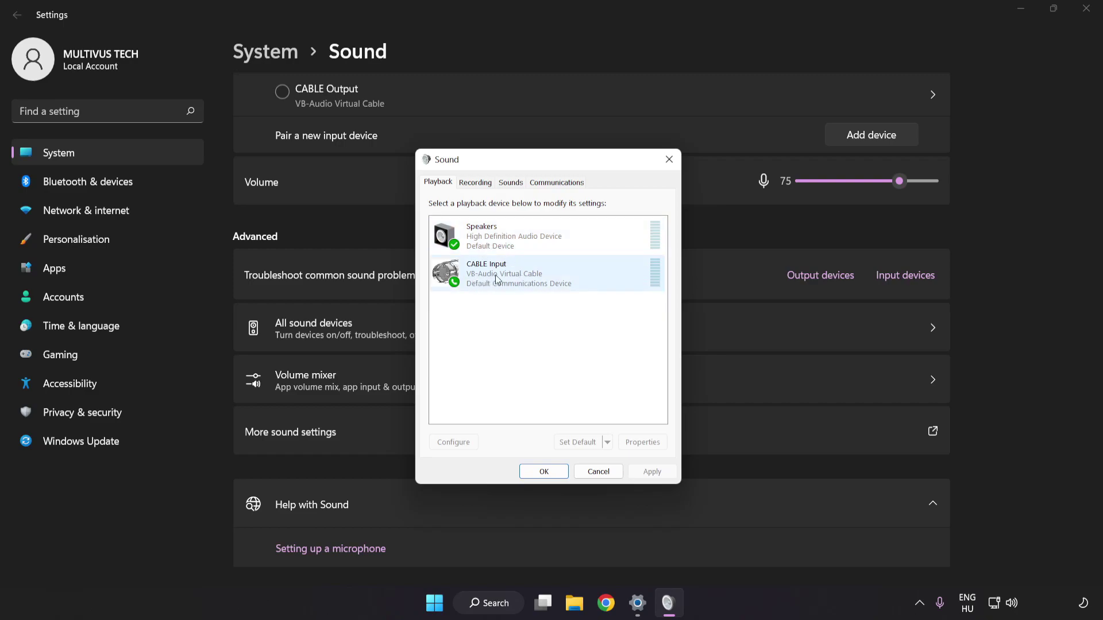
right_click(537, 279)
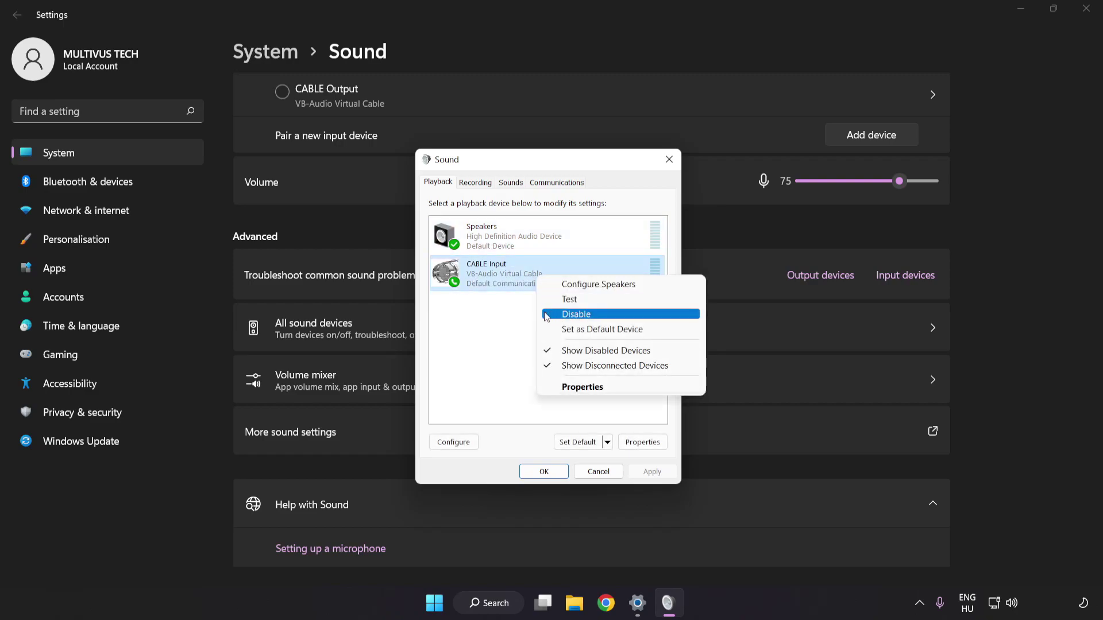
click(591, 315)
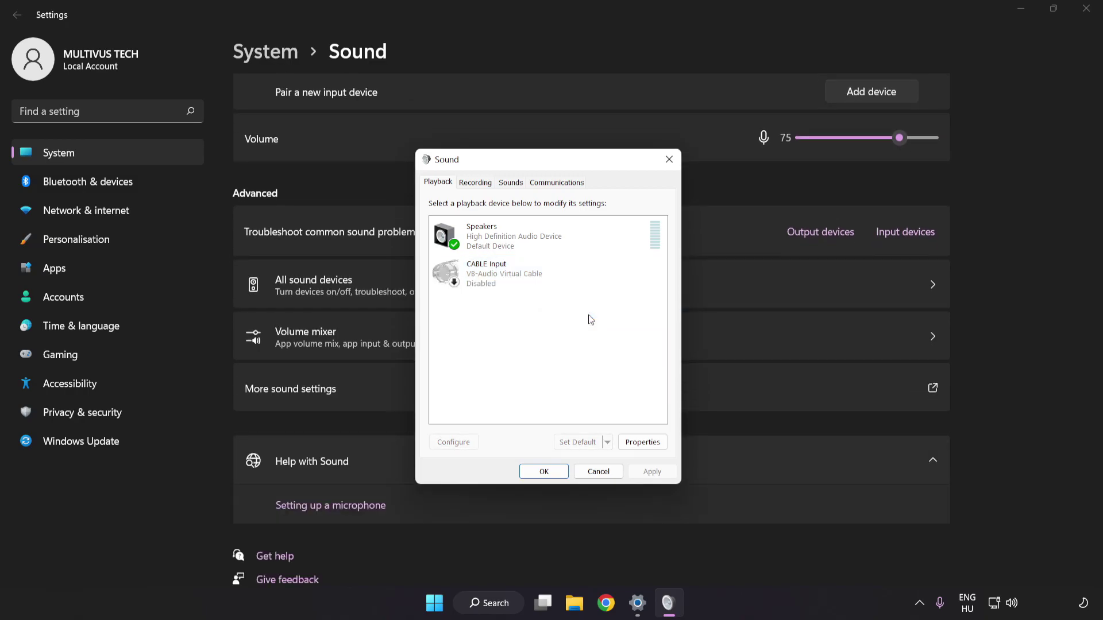
click(516, 242)
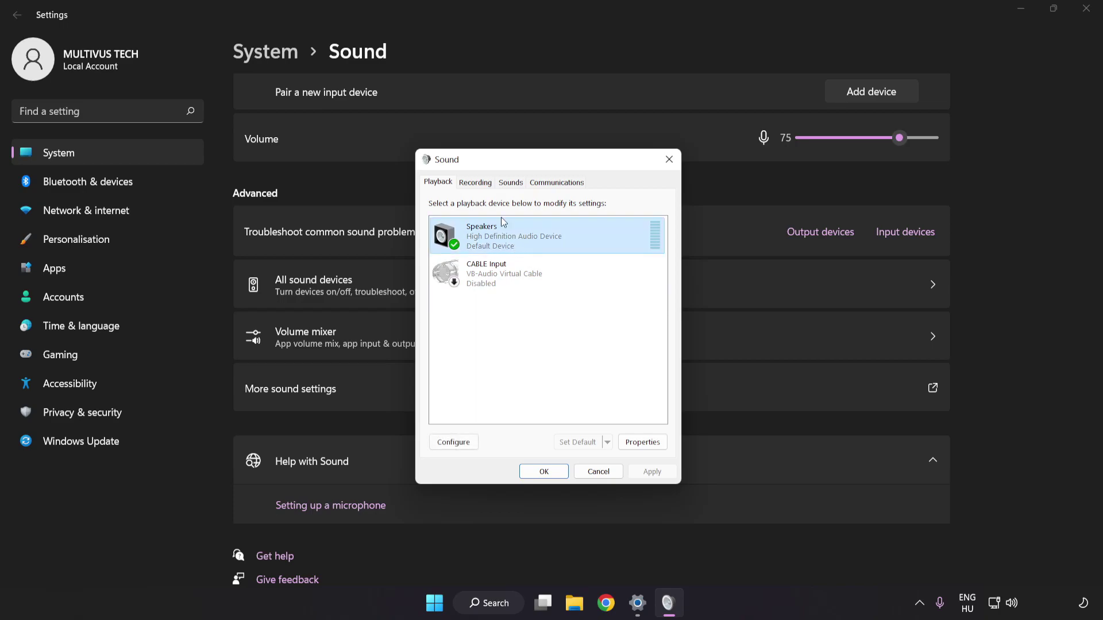
Configure the Speakers as 7.1 Surround with all optional and full-range speakers enabled
right_click(575, 240)
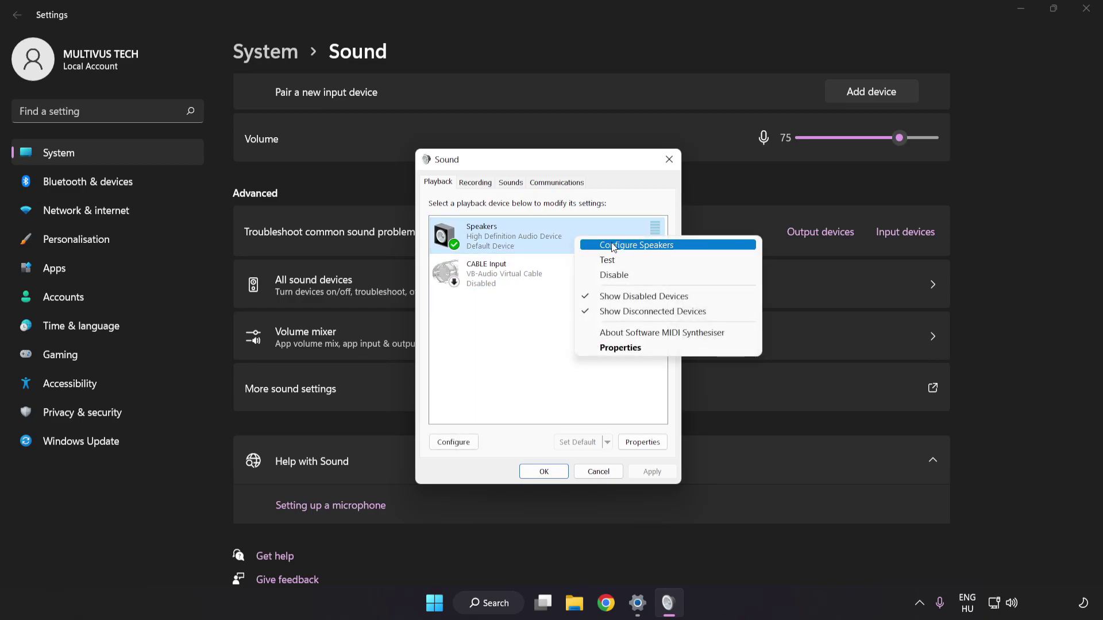
click(685, 251)
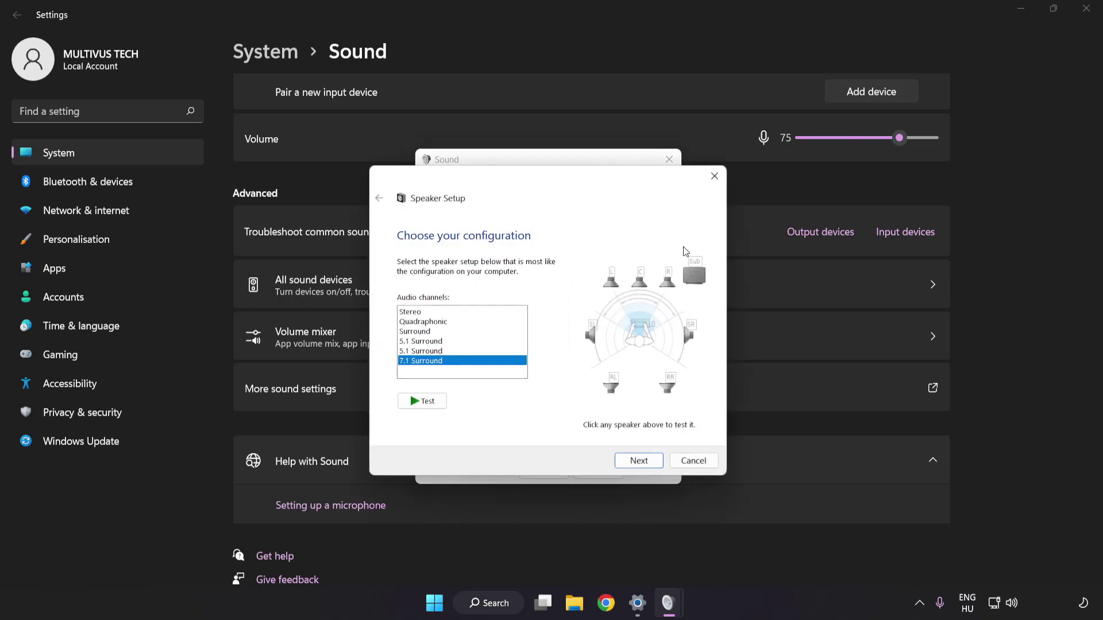
click(428, 311)
click(454, 350)
click(465, 360)
click(640, 462)
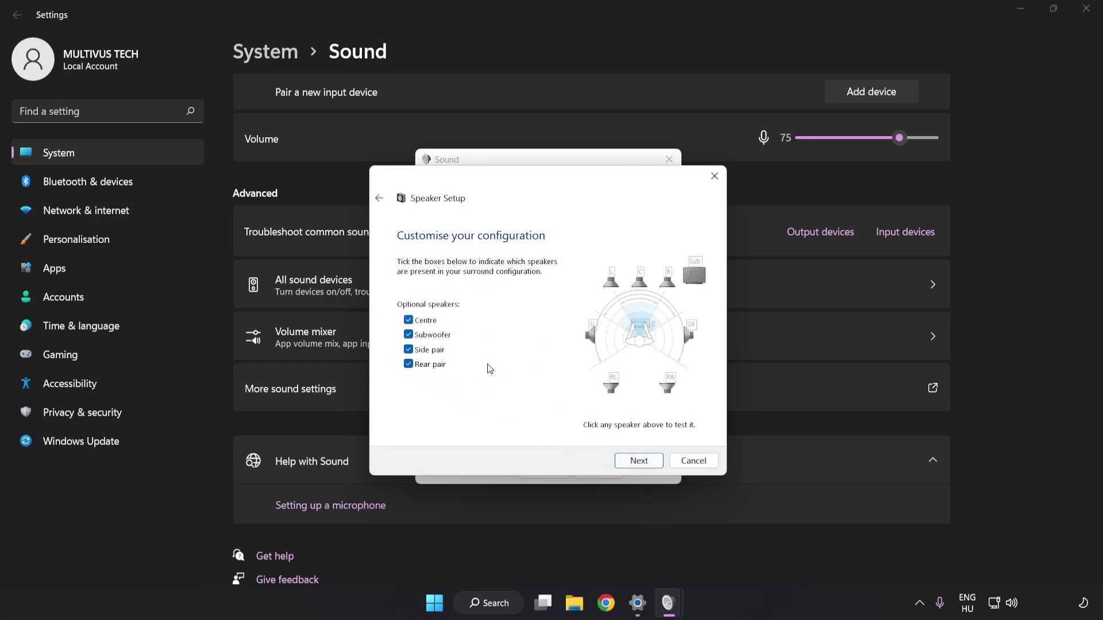
click(639, 461)
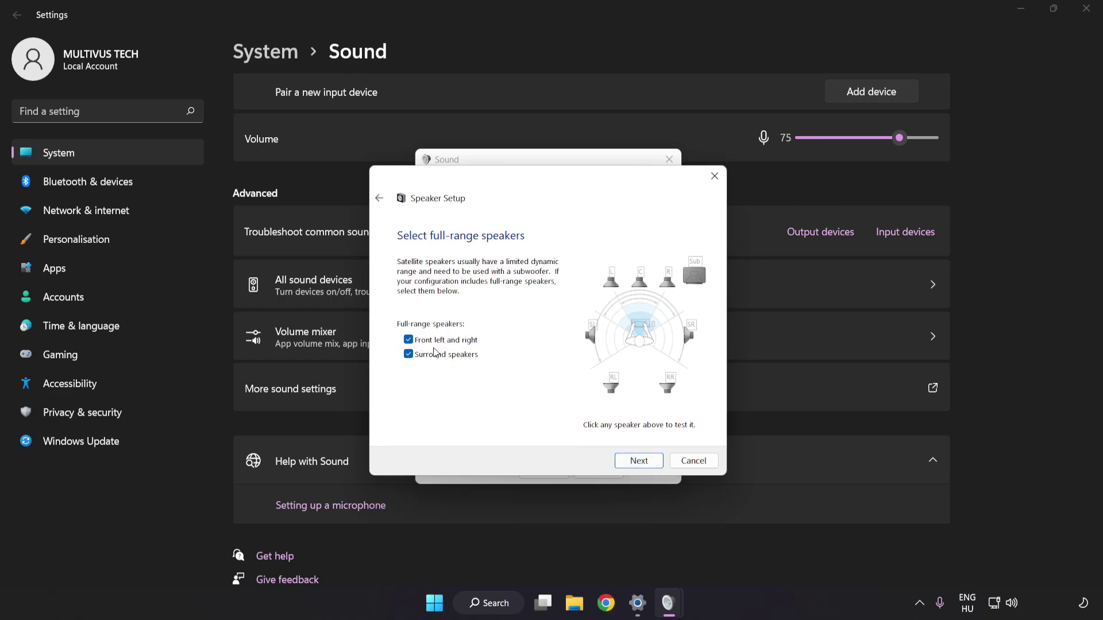
click(633, 462)
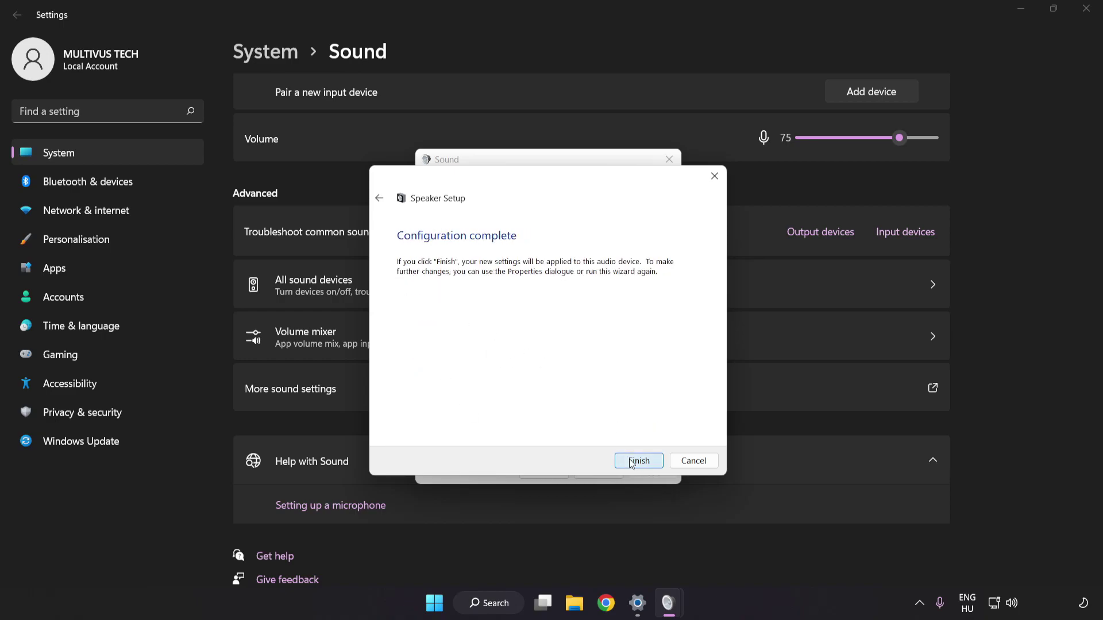
click(632, 462)
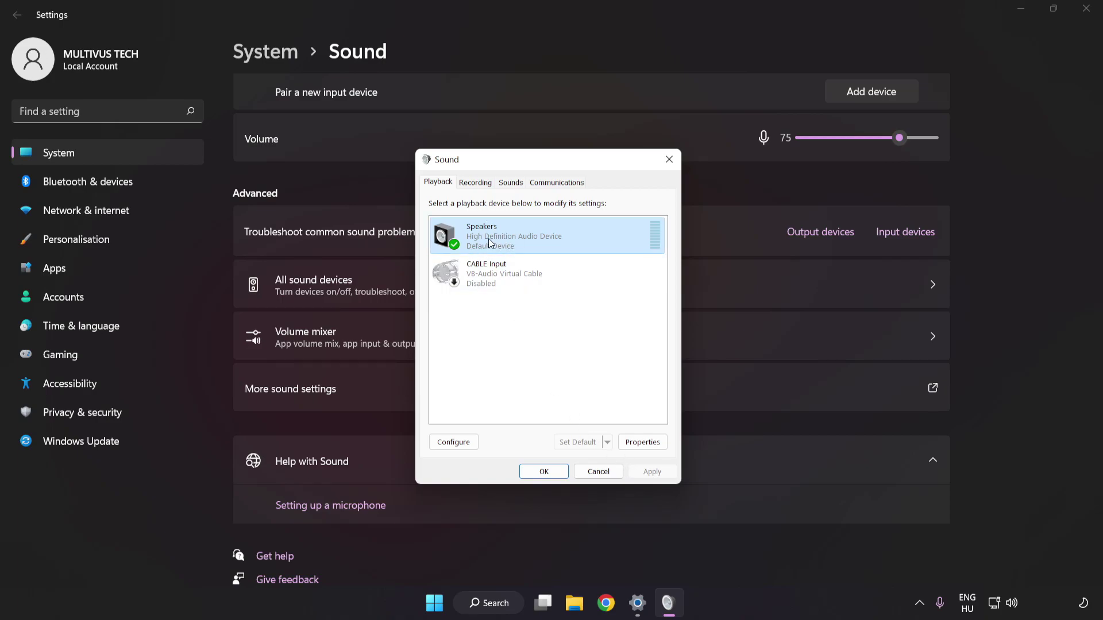
Disable all enhancements in Speakers Properties and apply the change
click(642, 442)
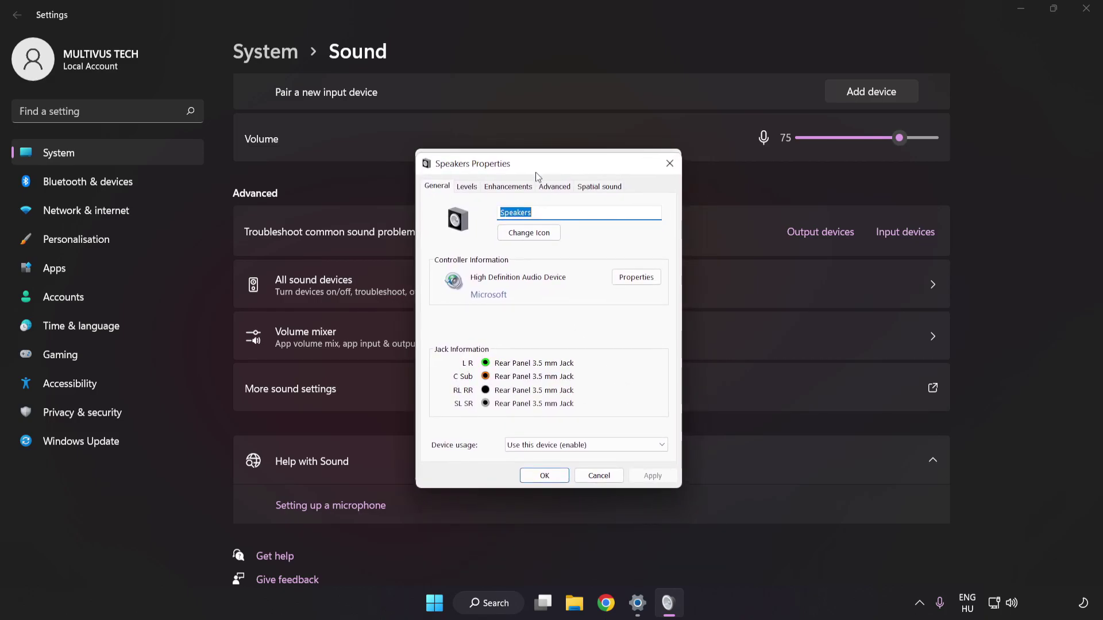
click(499, 188)
click(438, 246)
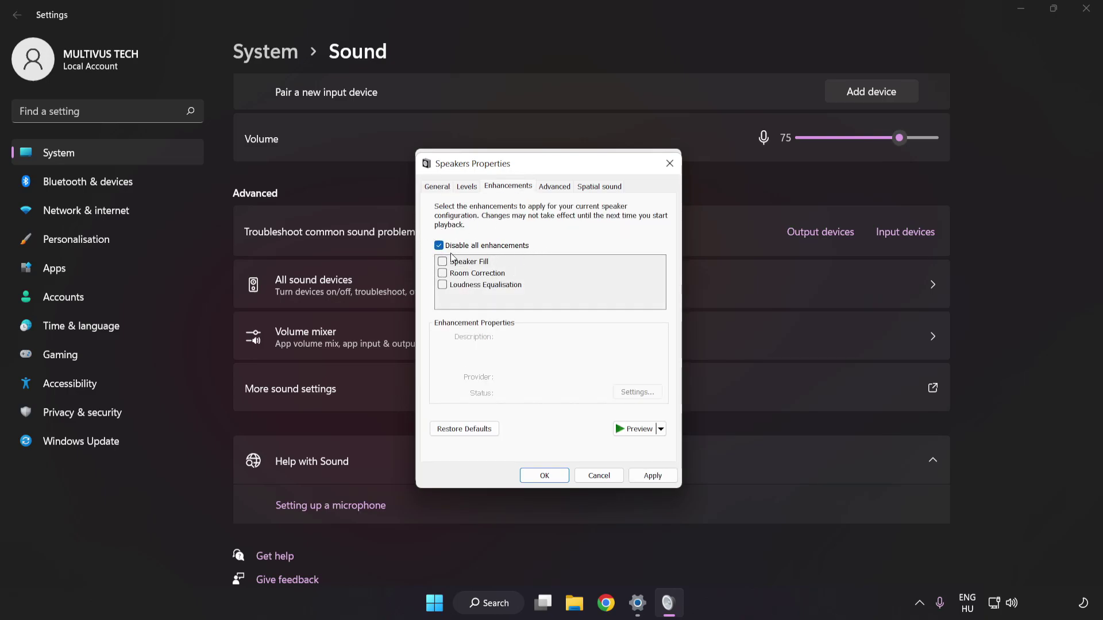
click(653, 476)
Keep the default format at 16 bit, 48000 Hz (DVD Quality) and confirm both sound dialogs with OK
click(551, 189)
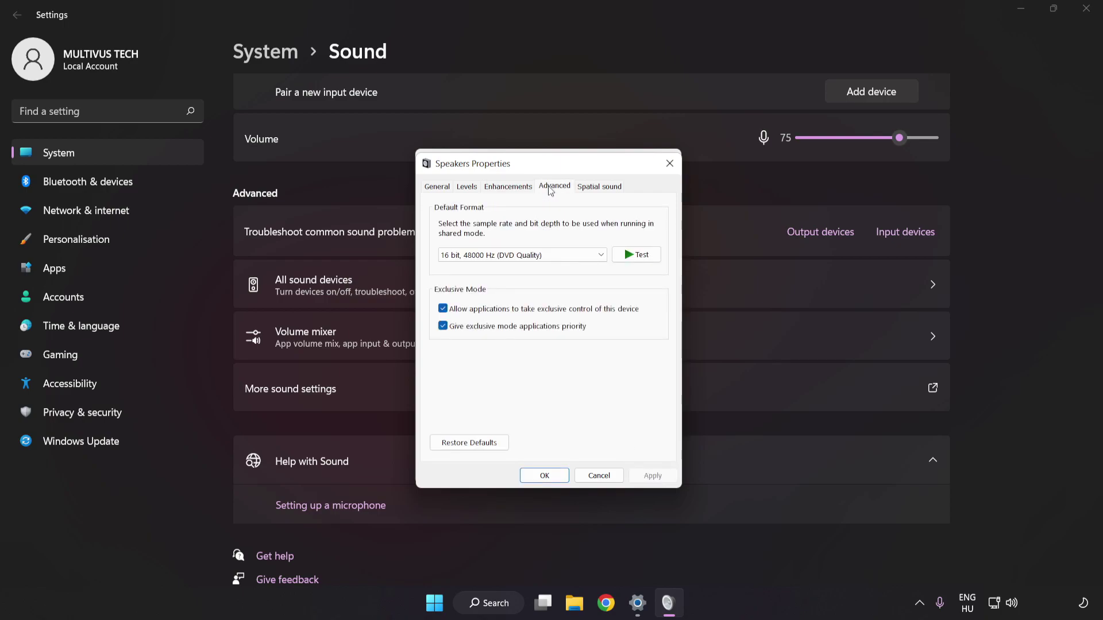
click(553, 257)
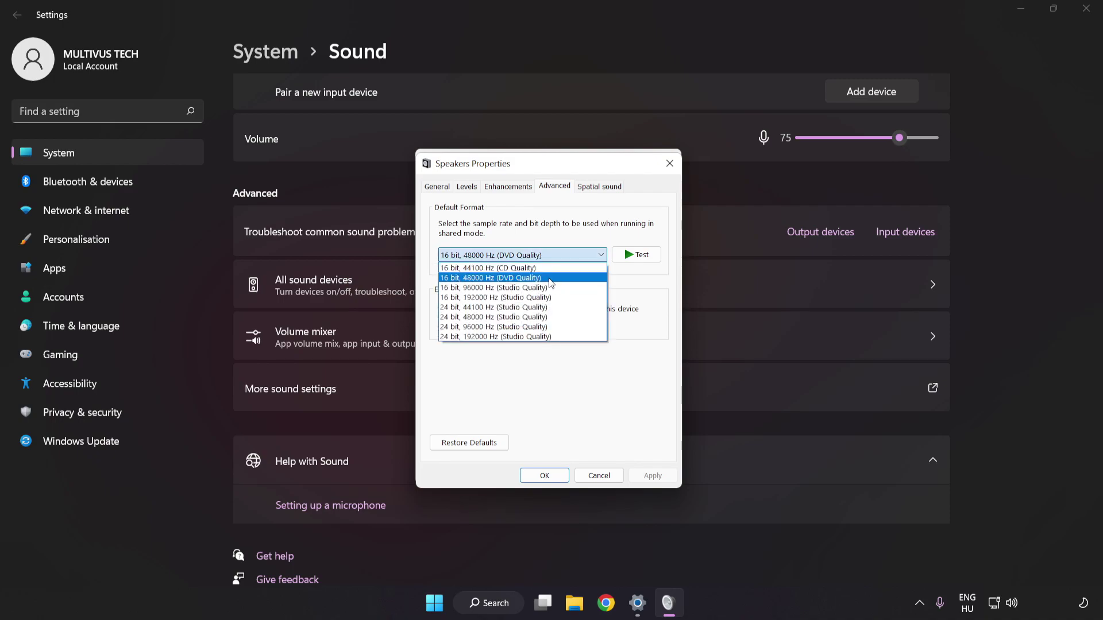
click(552, 278)
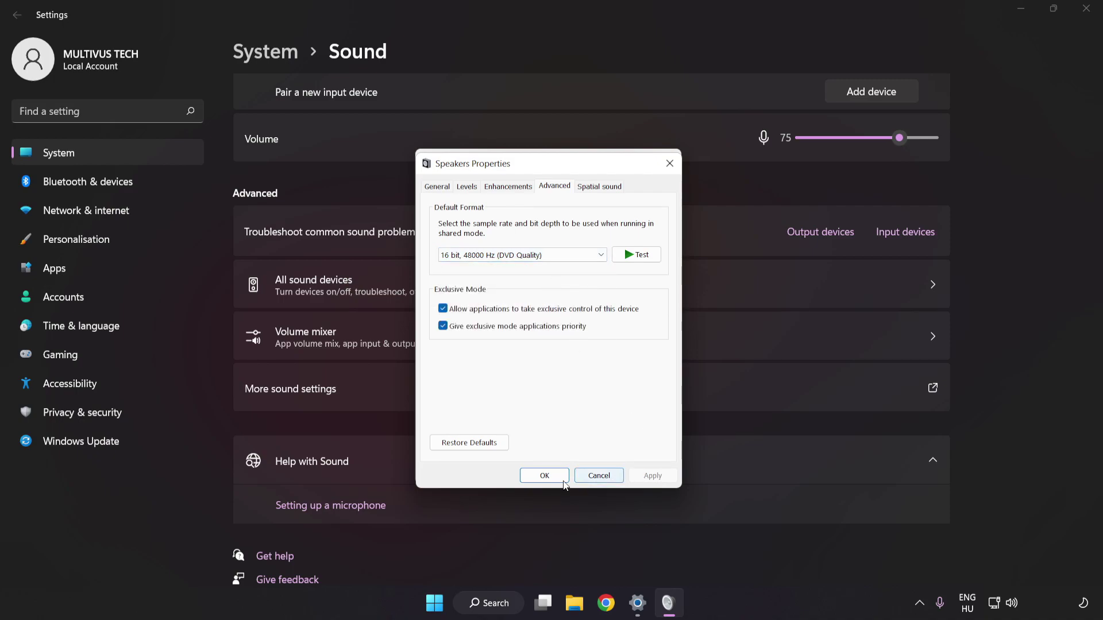
click(543, 476)
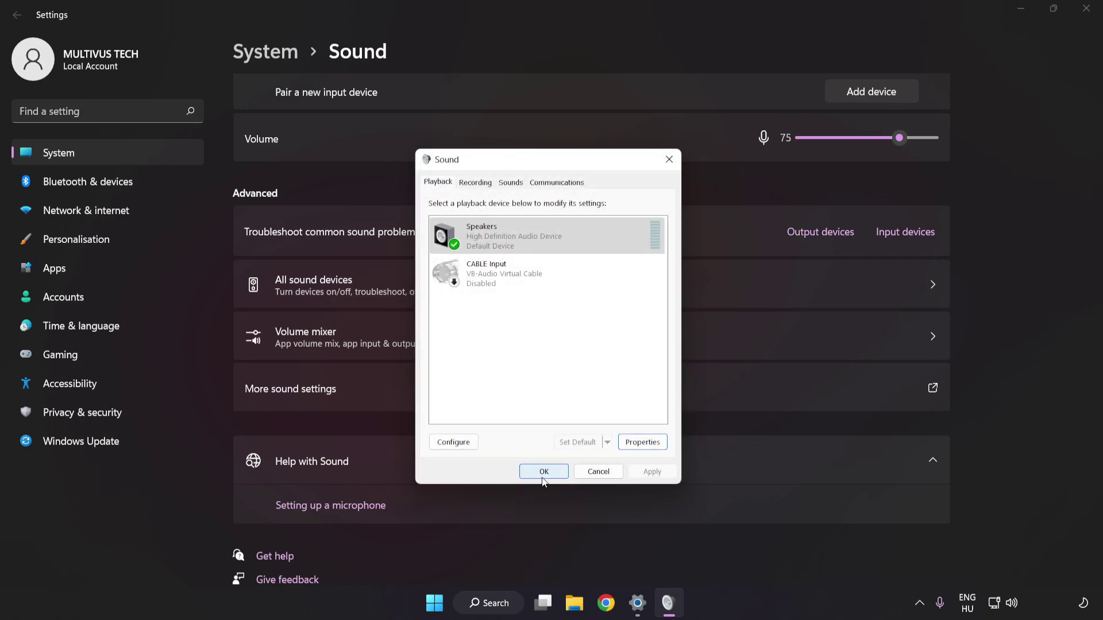
click(542, 478)
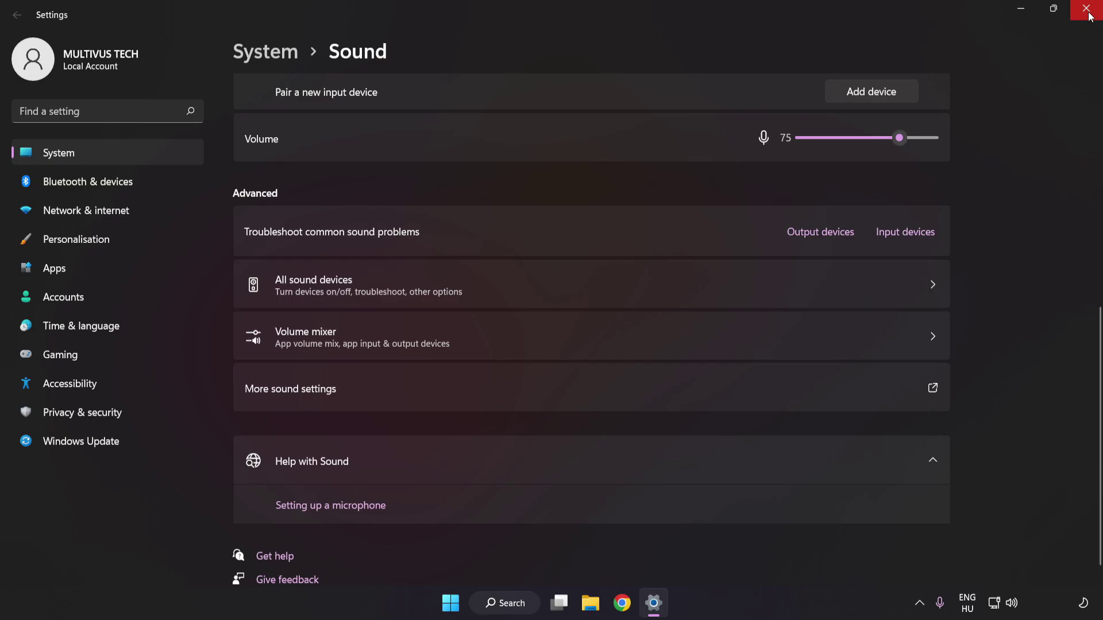
Close Settings and search Windows for 'device manager'
click(1087, 9)
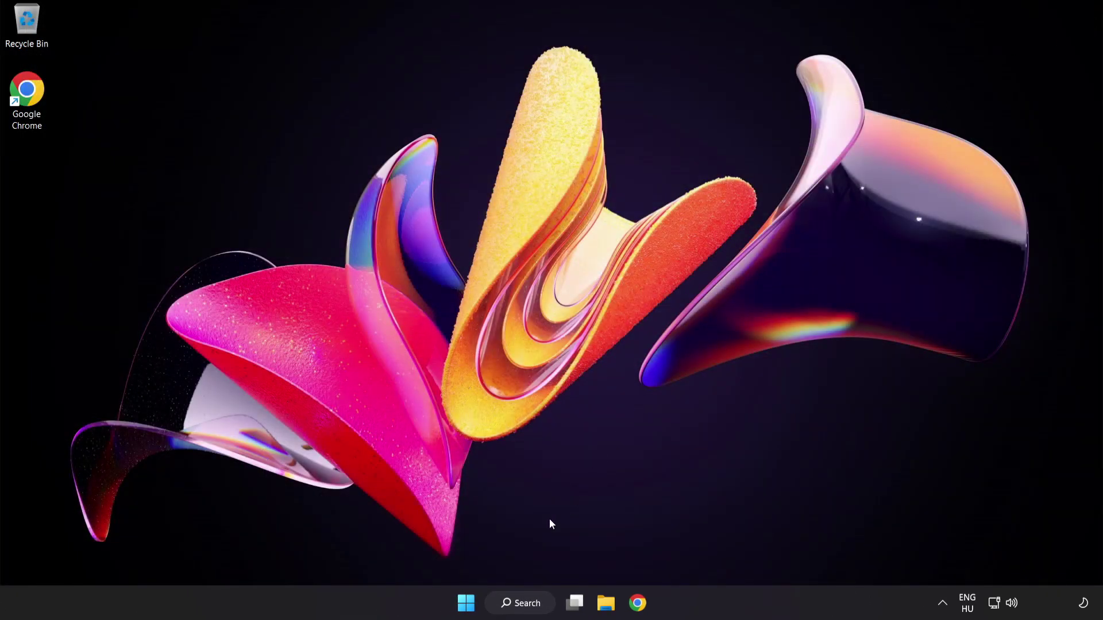
click(466, 603)
click(729, 553)
click(507, 600)
text(dev)
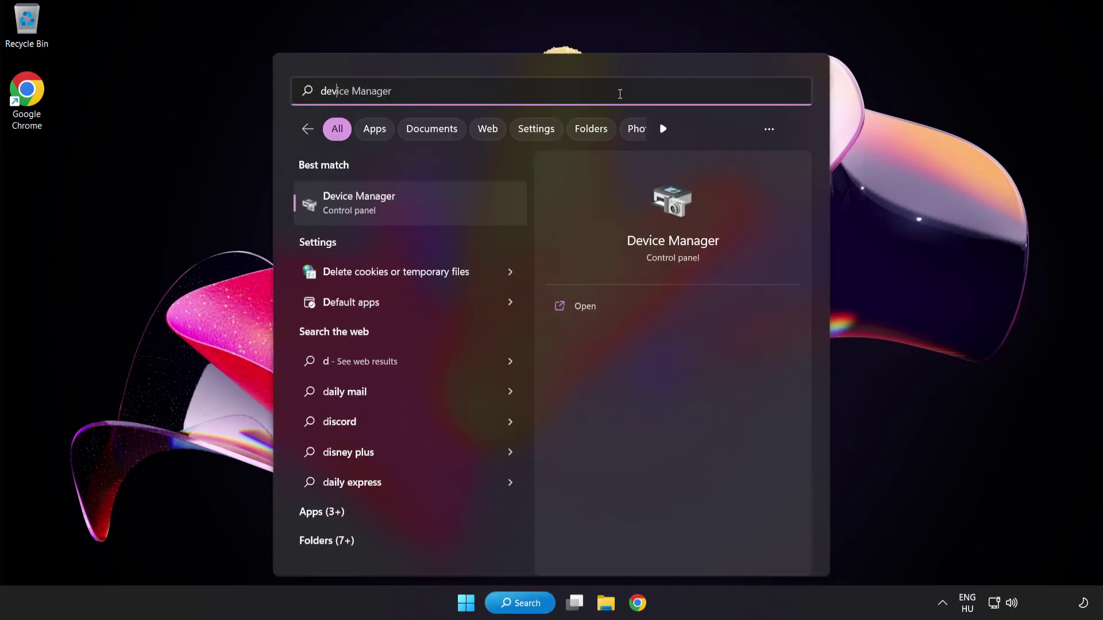
text(ice manager)
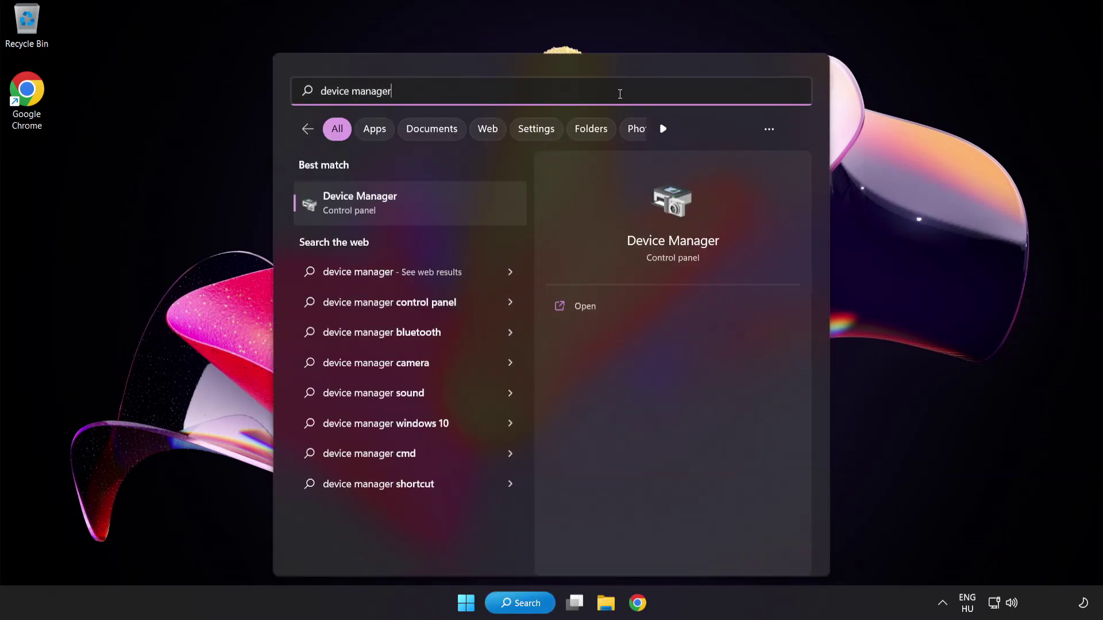
Open Device Manager, expand Sound, video and game controllers, and bring up the High Definition Audio Device's context menu
click(428, 208)
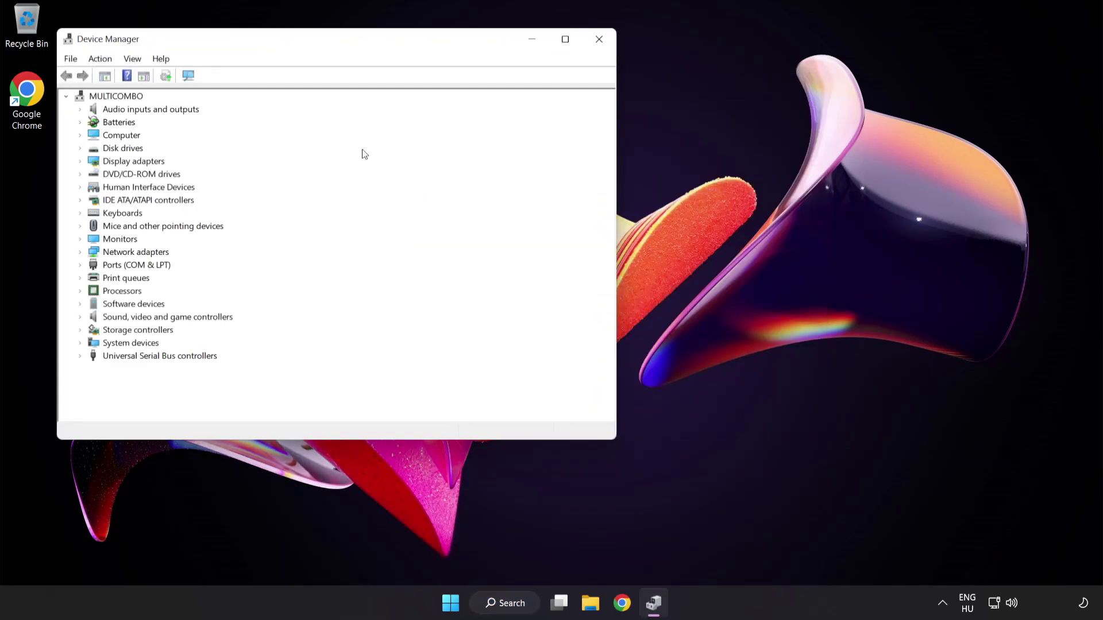
drag(324, 48, 524, 116)
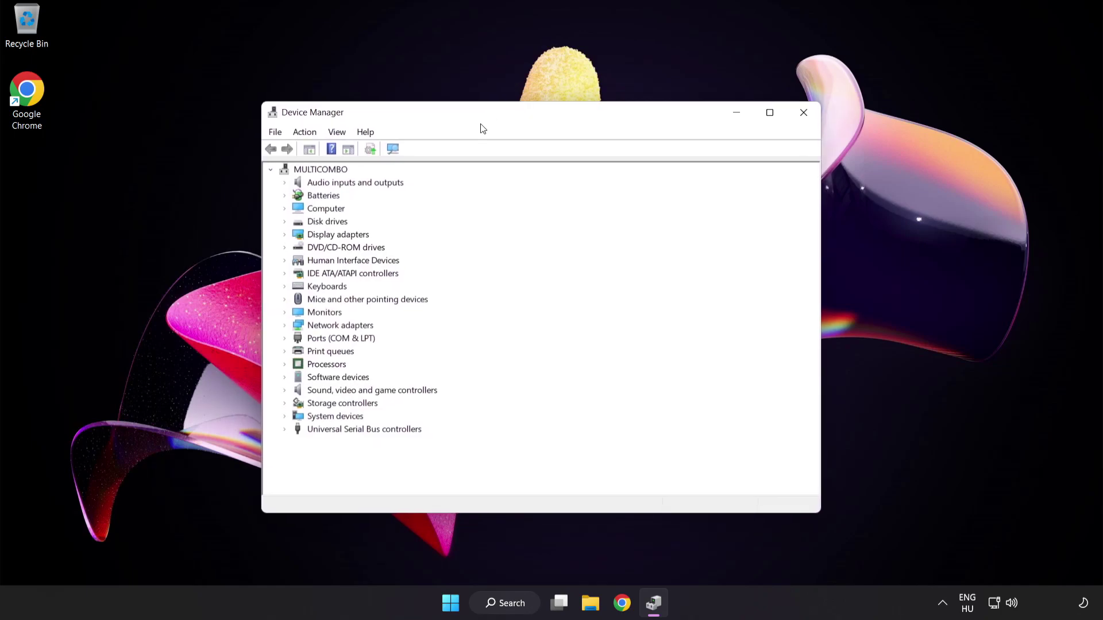
click(300, 392)
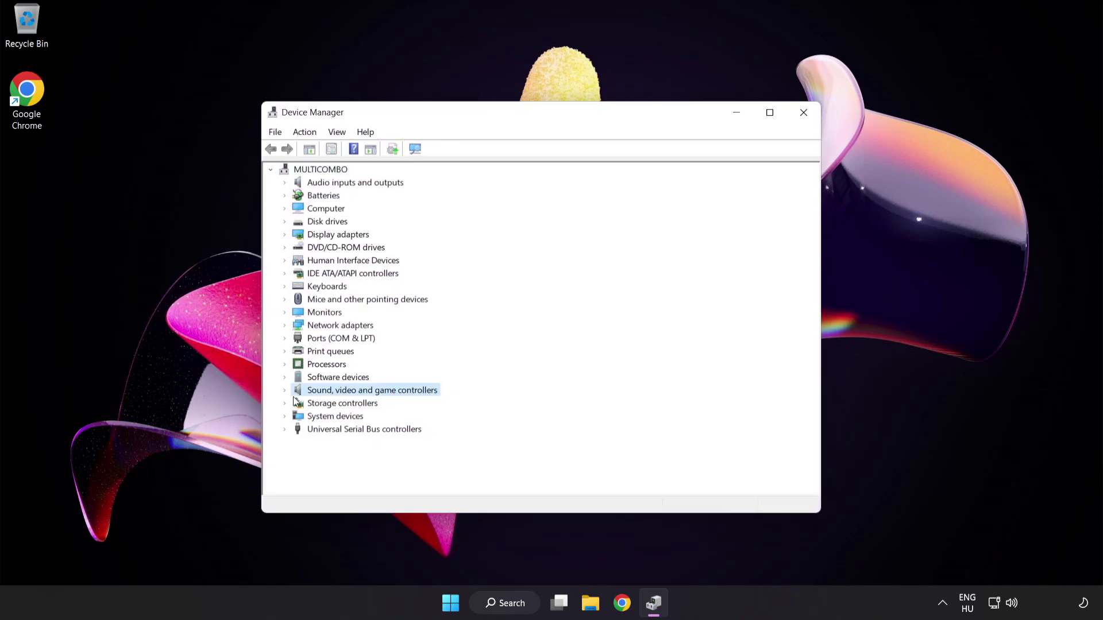
click(284, 392)
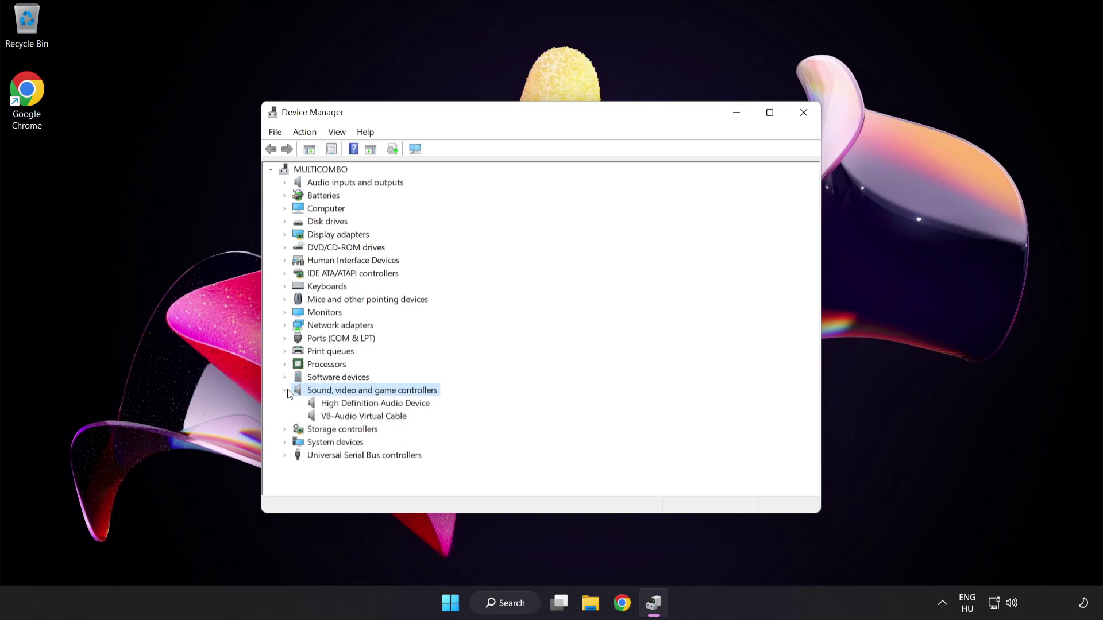
click(332, 403)
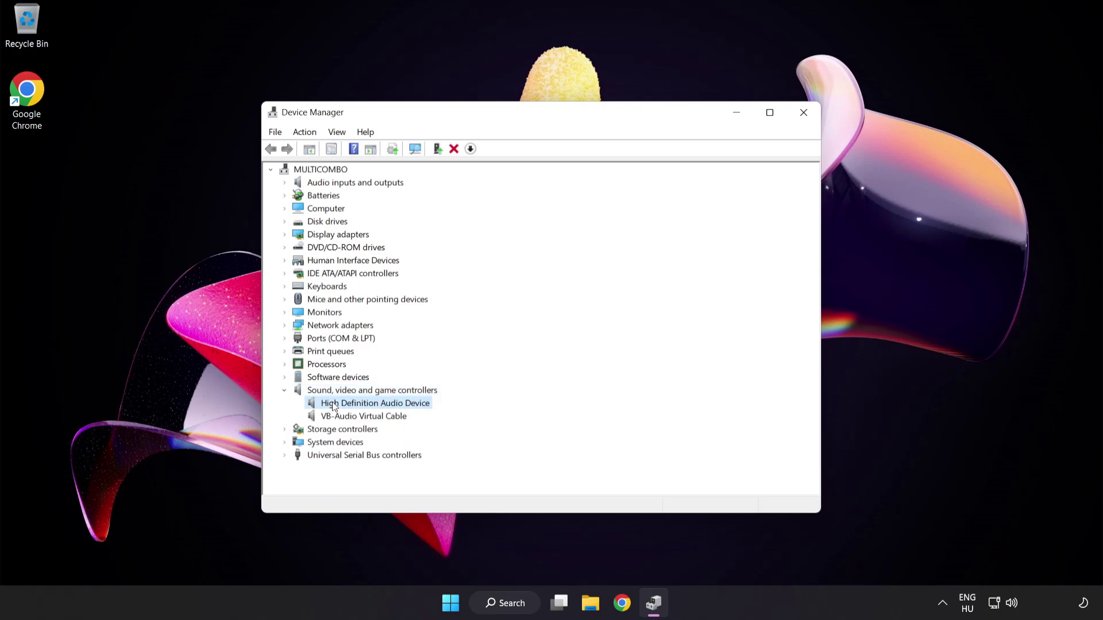
right_click(383, 405)
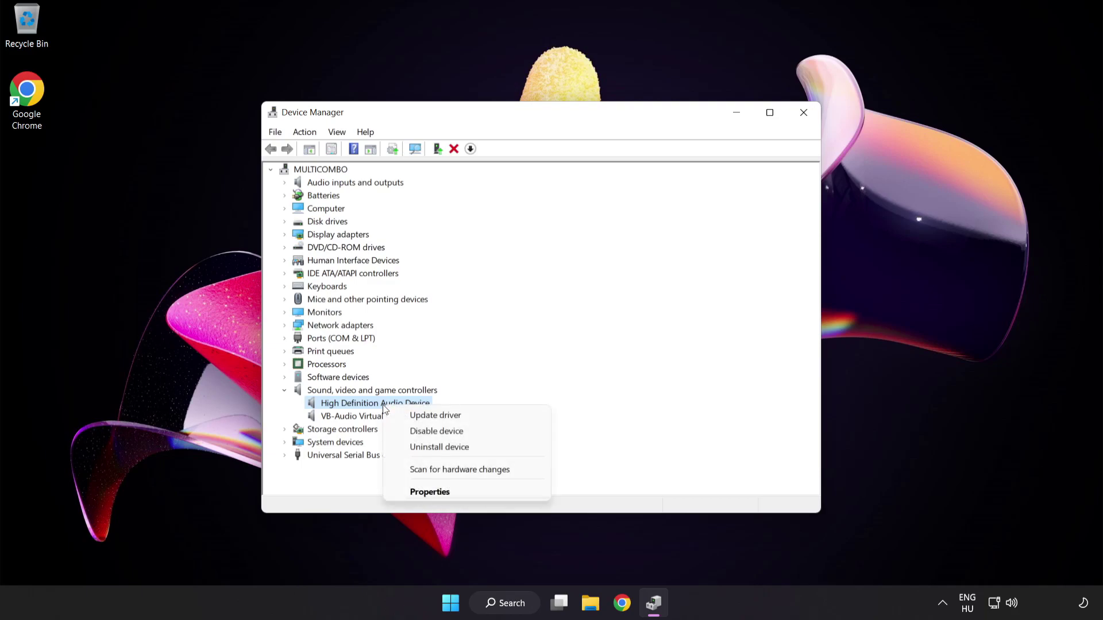
Reinstall the High Definition Audio Device driver from the computer's driver list, accepting the warning
click(471, 423)
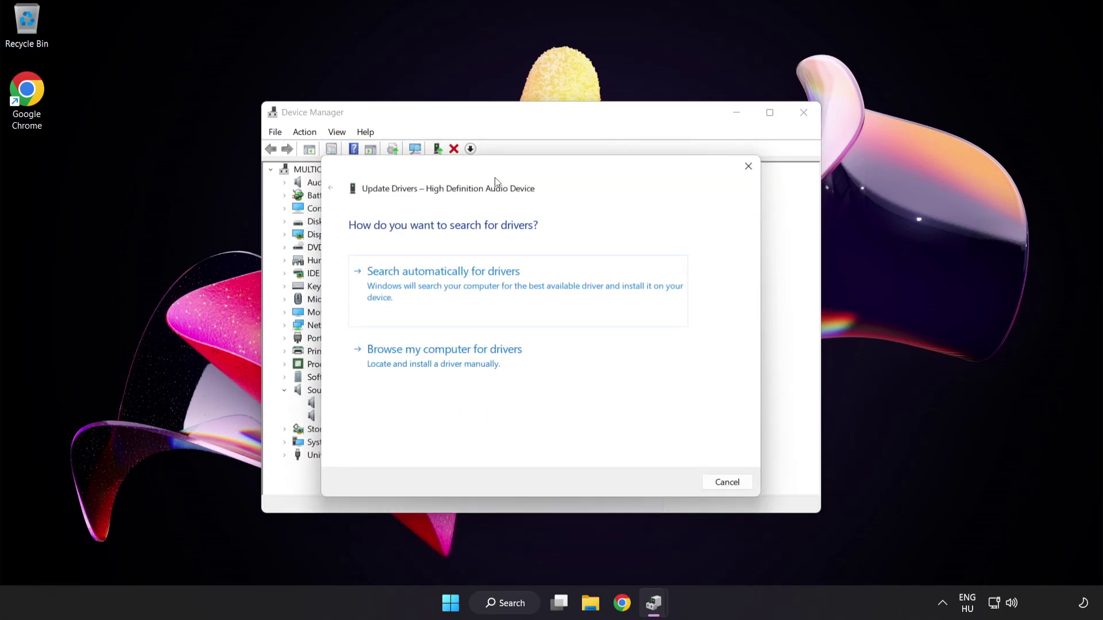
drag(500, 176, 524, 158)
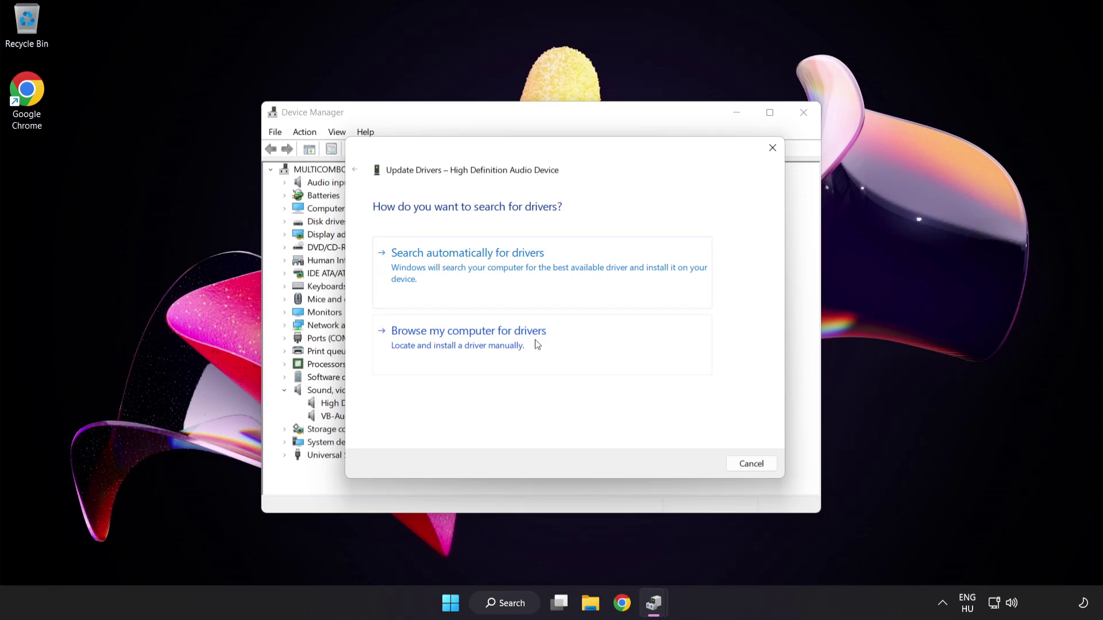
click(498, 348)
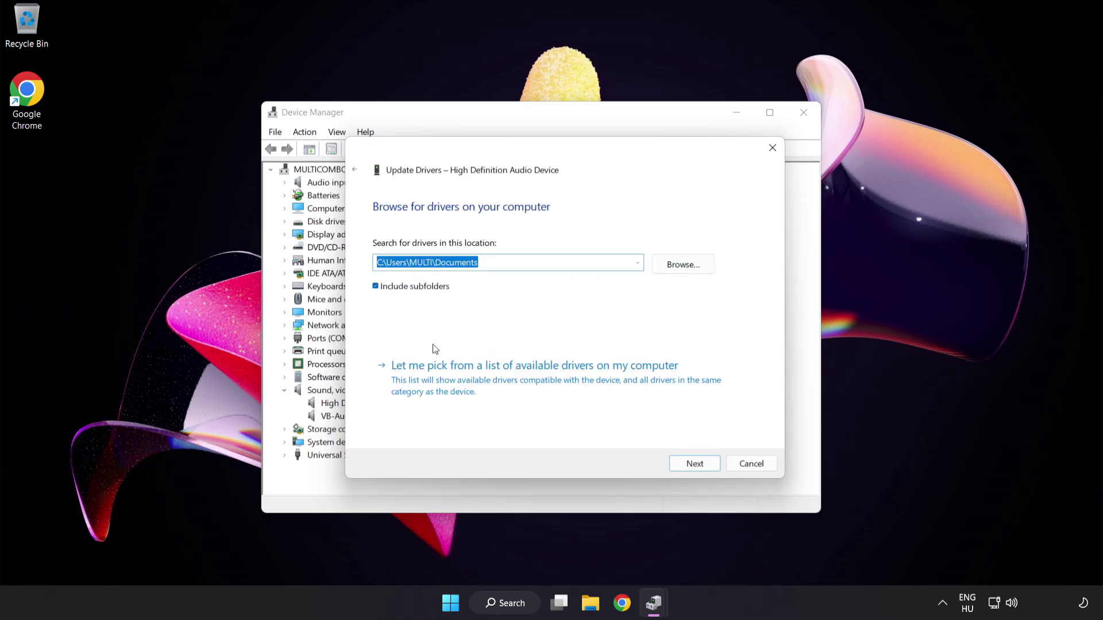
click(486, 388)
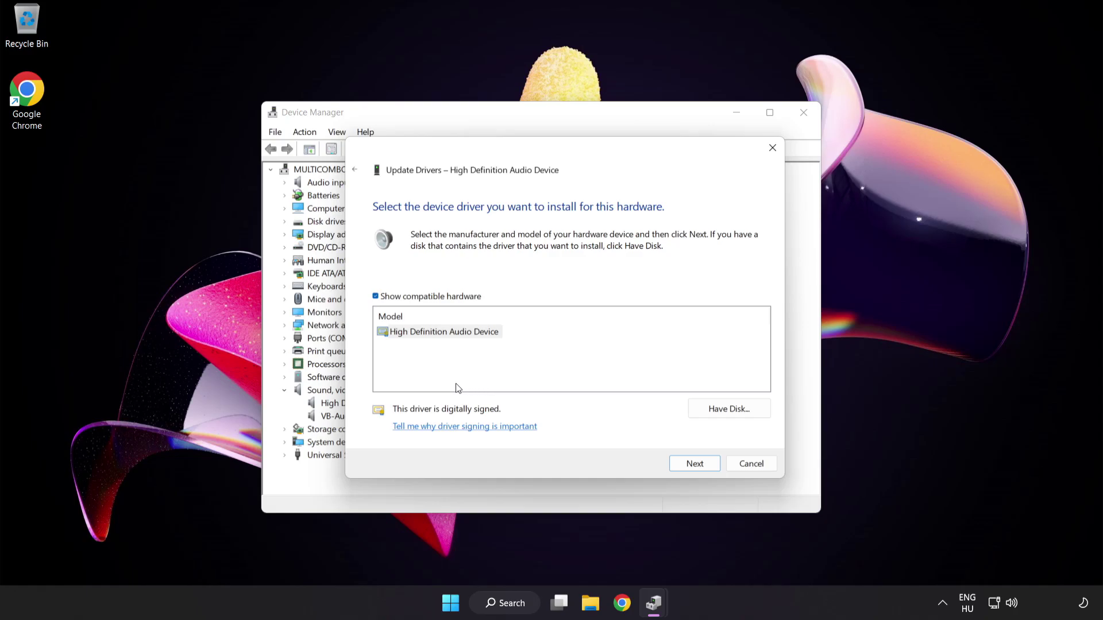
click(404, 335)
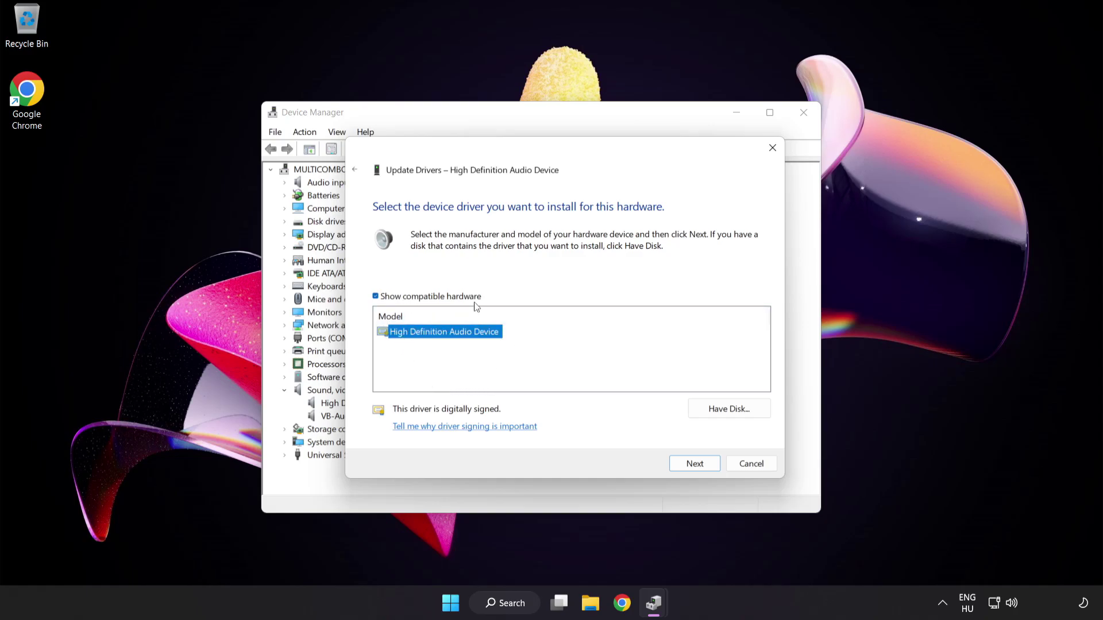
click(703, 466)
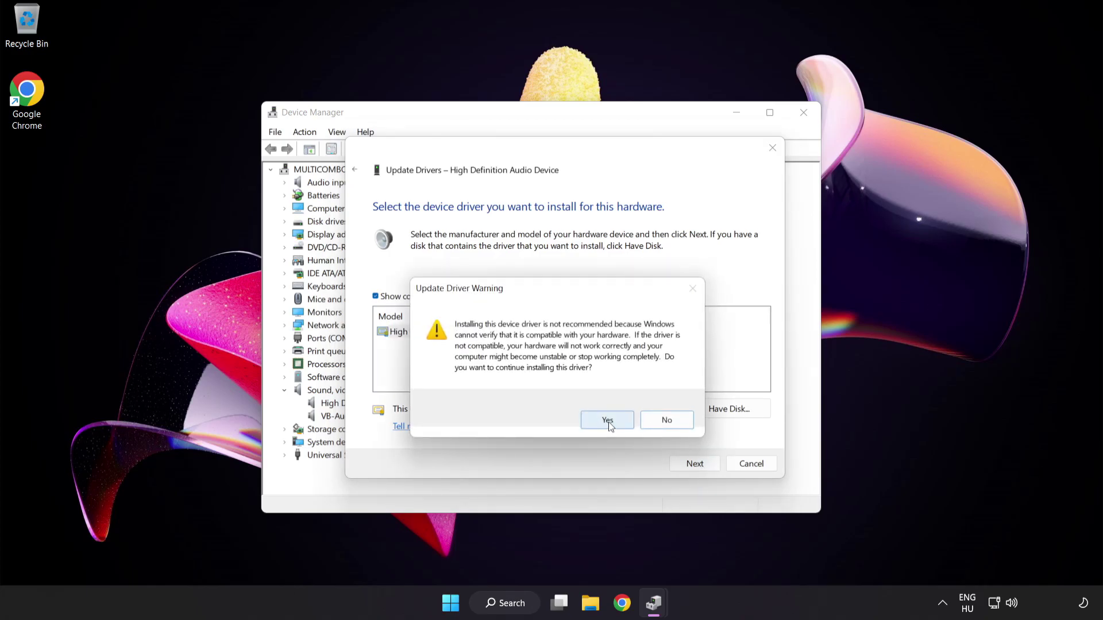
click(608, 422)
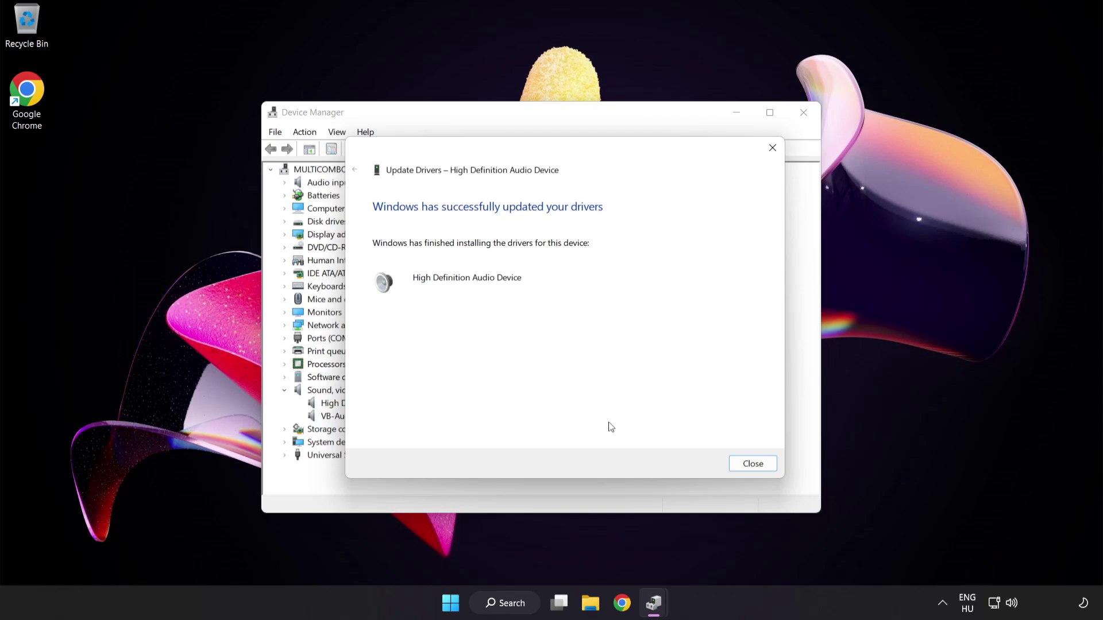
click(758, 466)
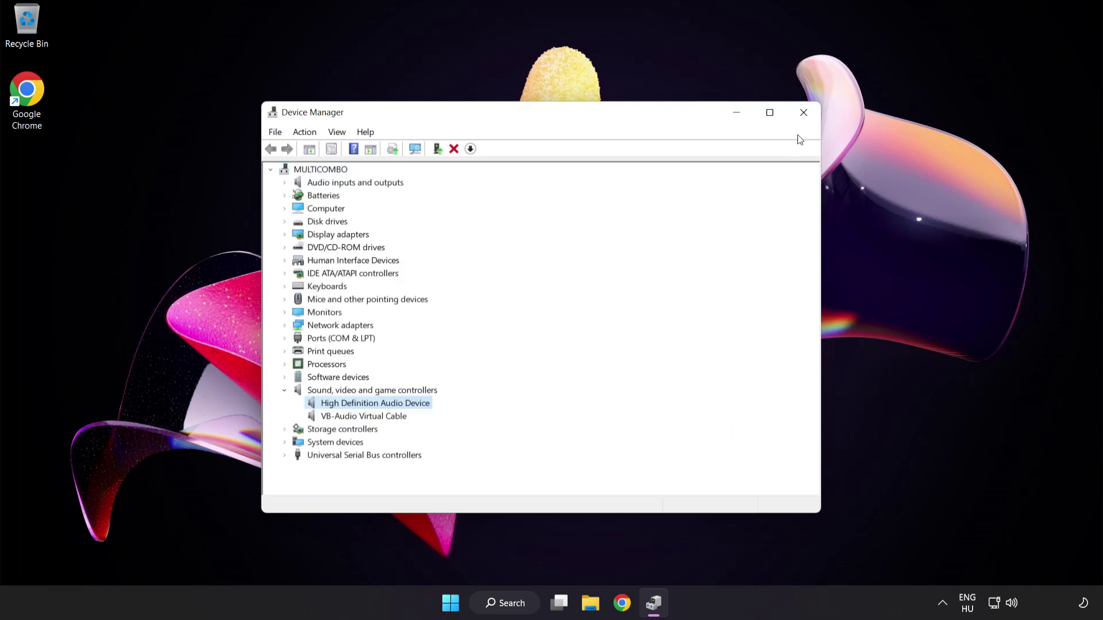
Close Device Manager, then view the Start menu's power options without choosing one
click(803, 113)
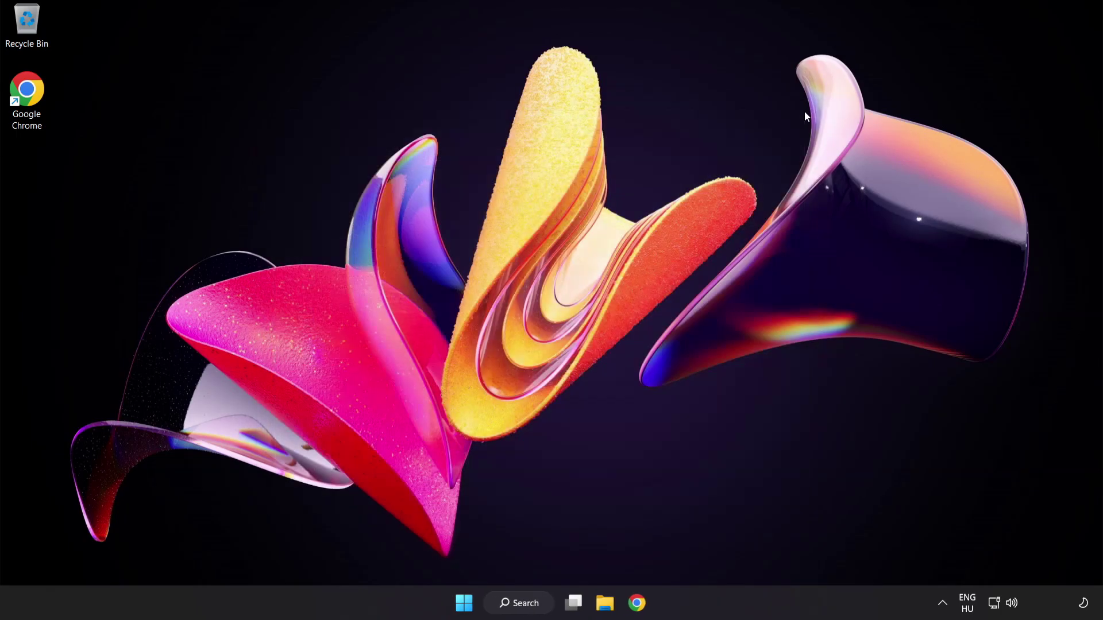
click(470, 604)
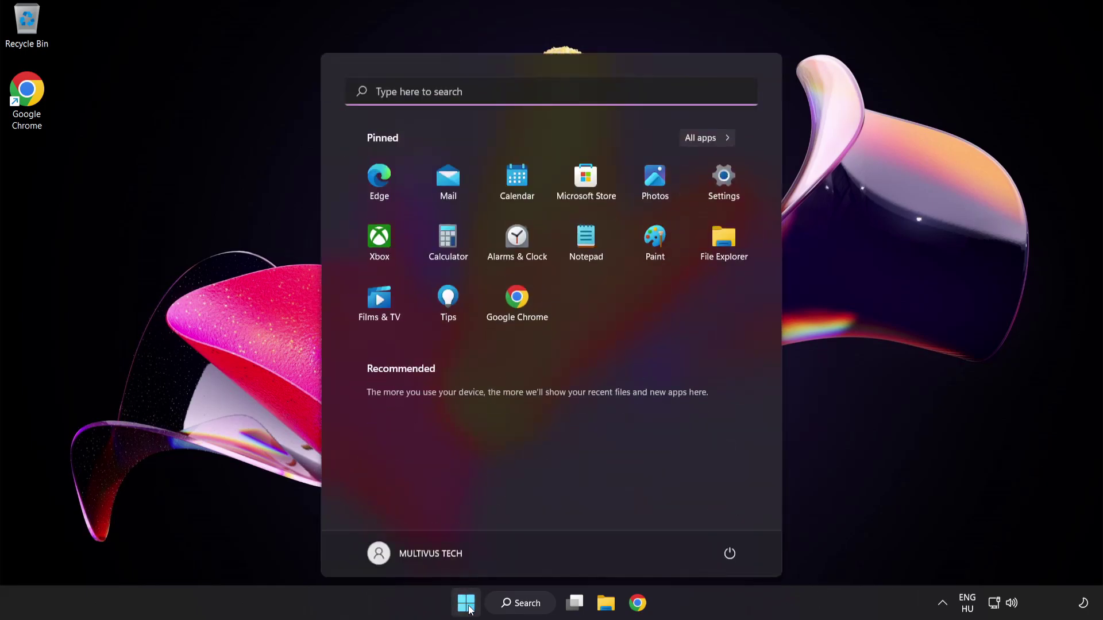
click(730, 553)
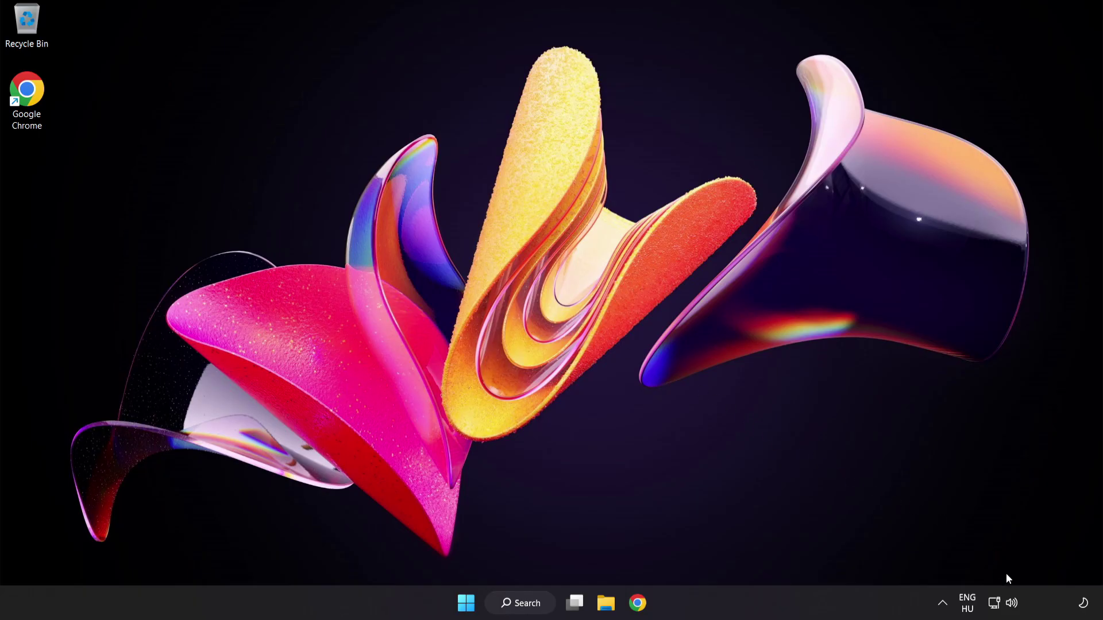
Run Troubleshoot sound problems from the system tray volume icon's menu
right_click(1013, 605)
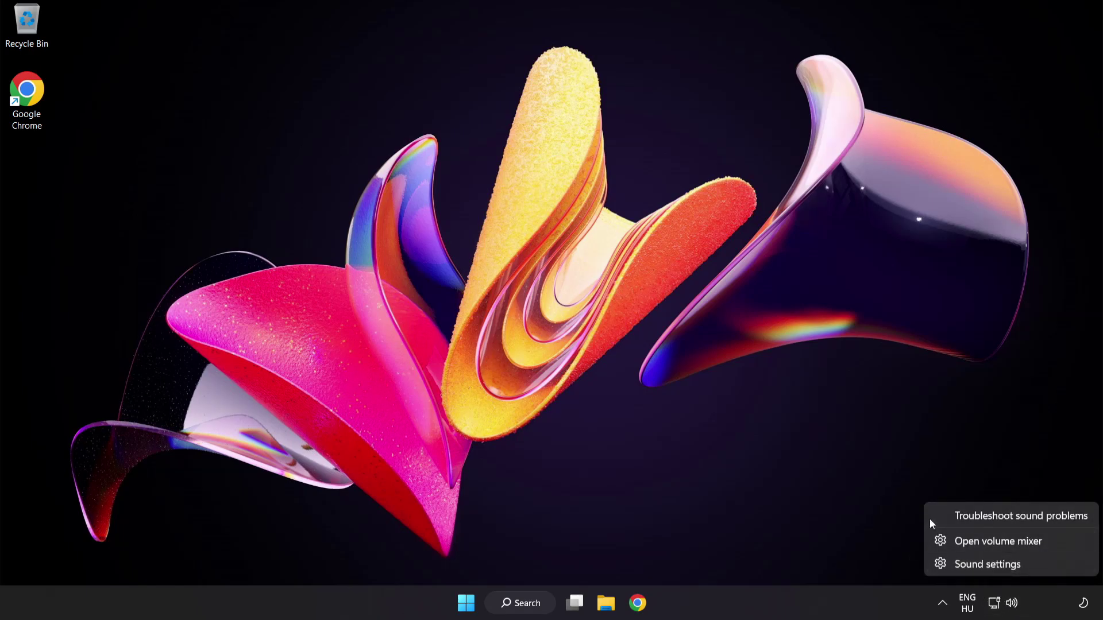
click(1027, 519)
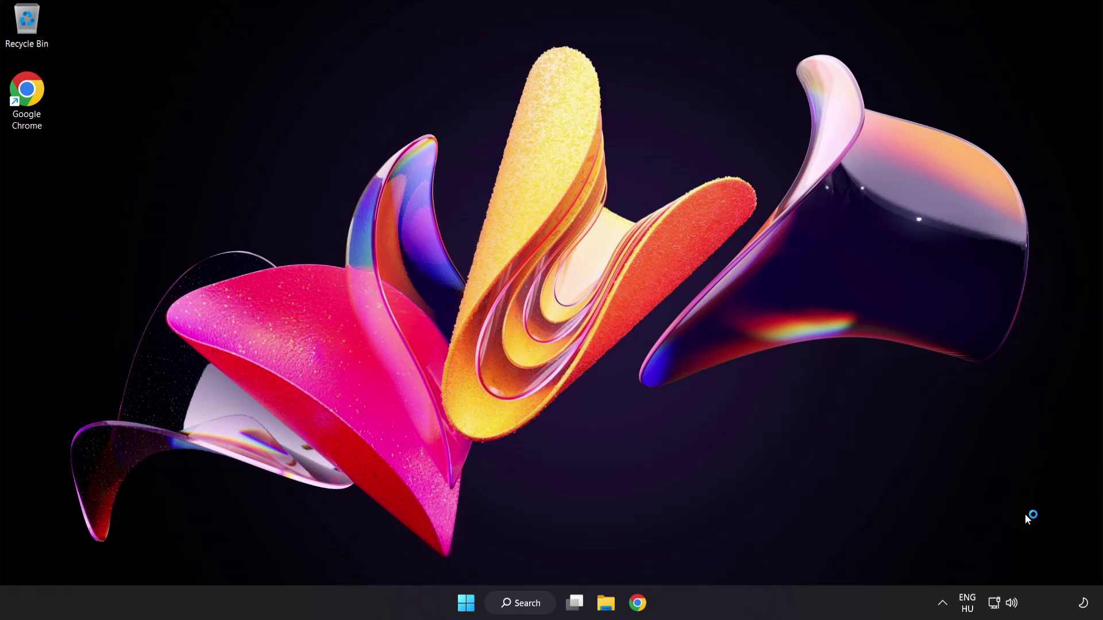